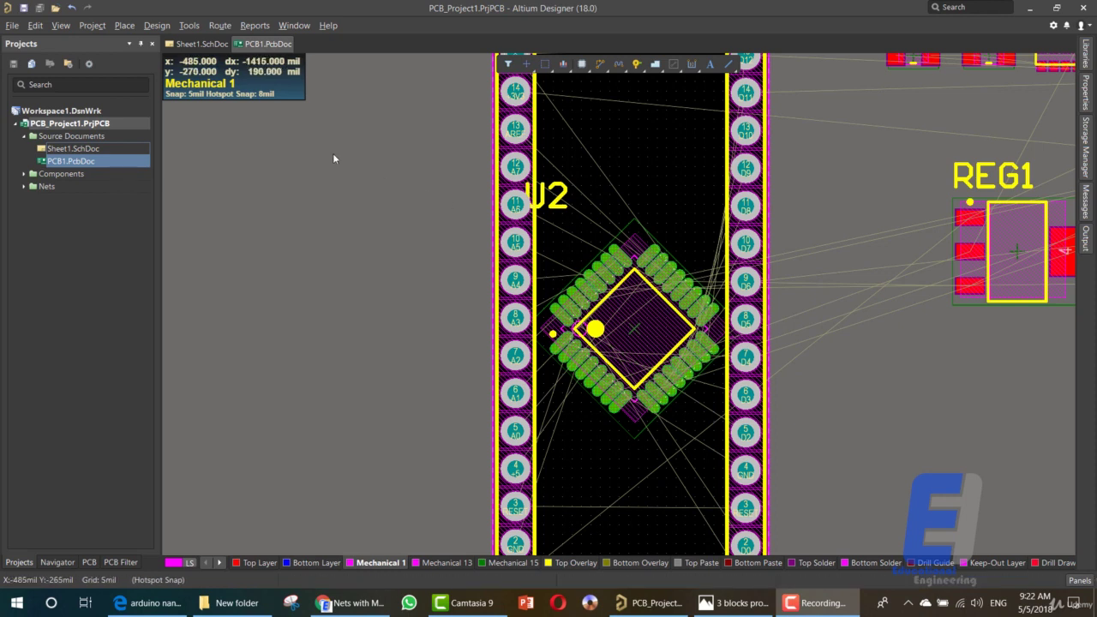
Step: Compare the PCB with the schematic using Update Schematics and view the detected differences without applying any change
click(155, 26)
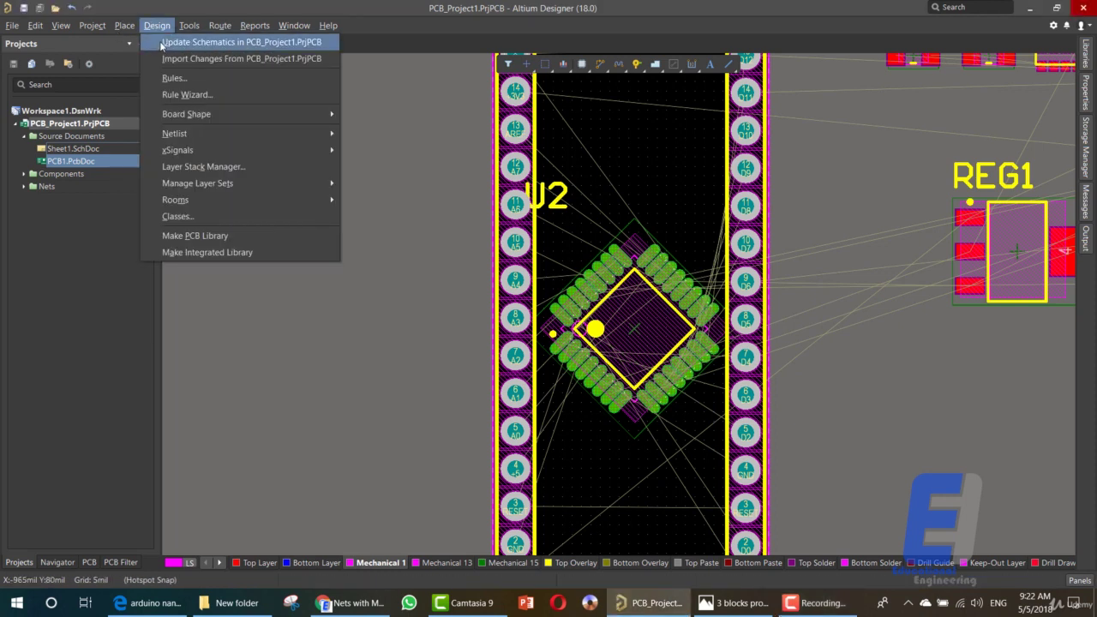
click(161, 43)
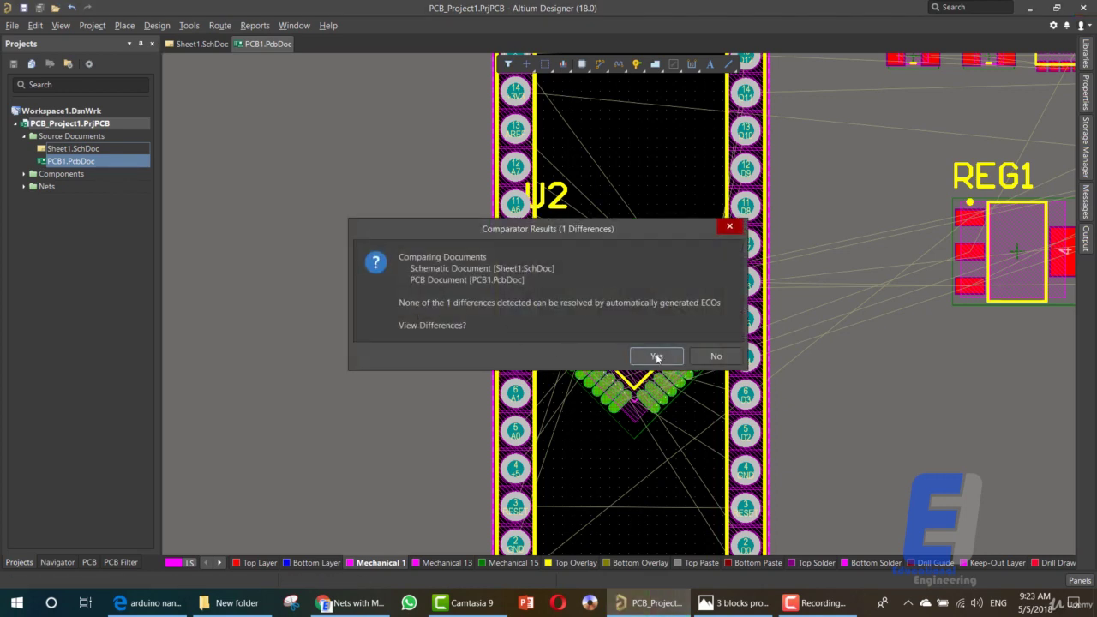
click(714, 356)
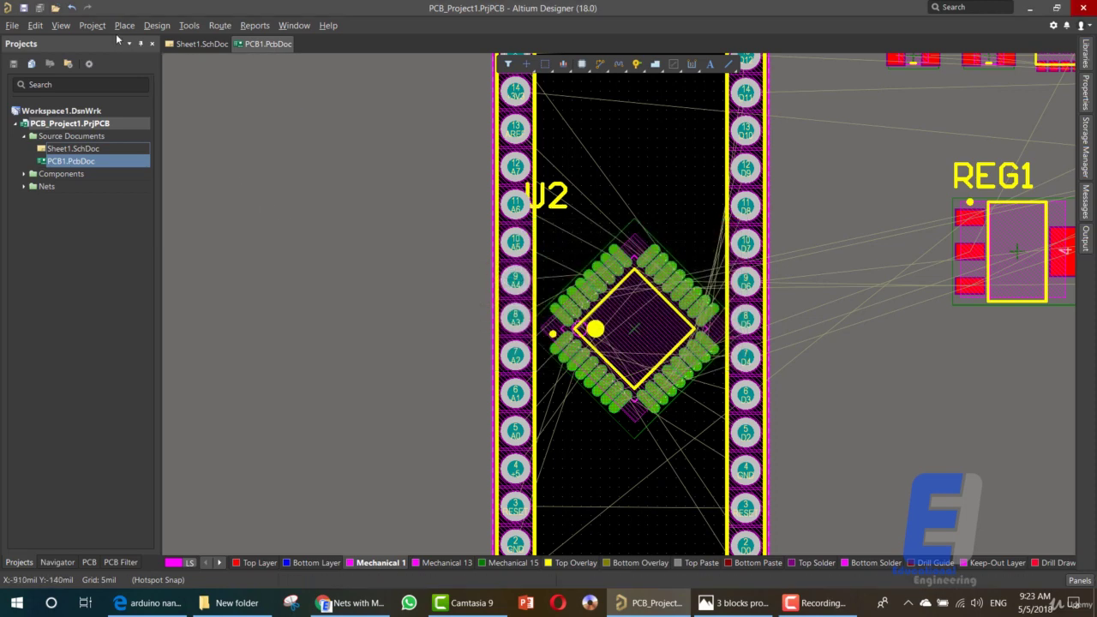
click(157, 26)
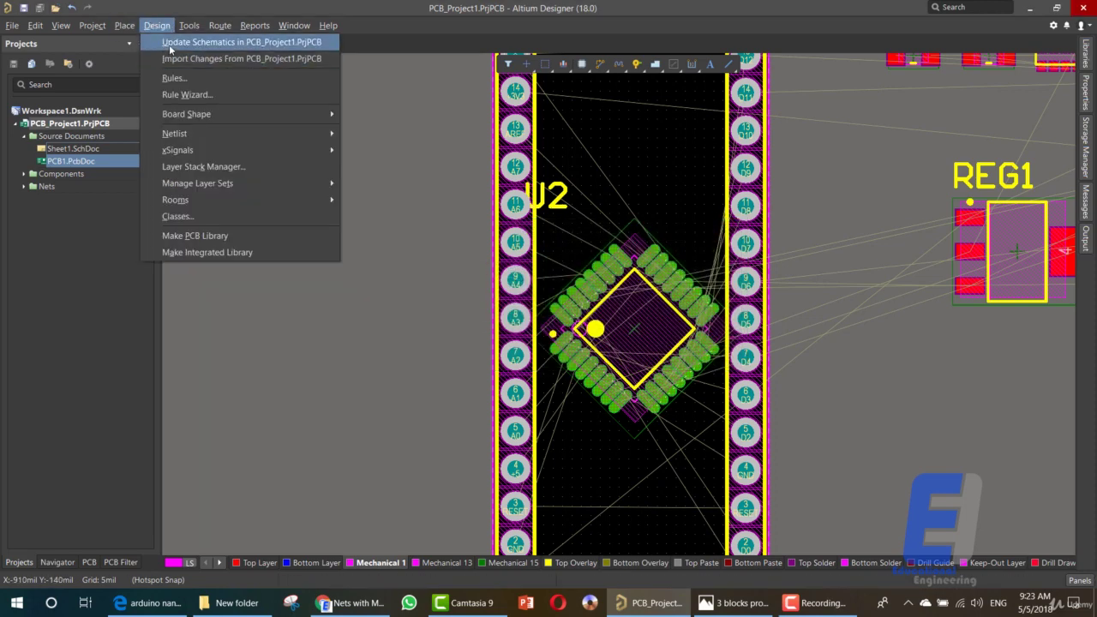
click(172, 45)
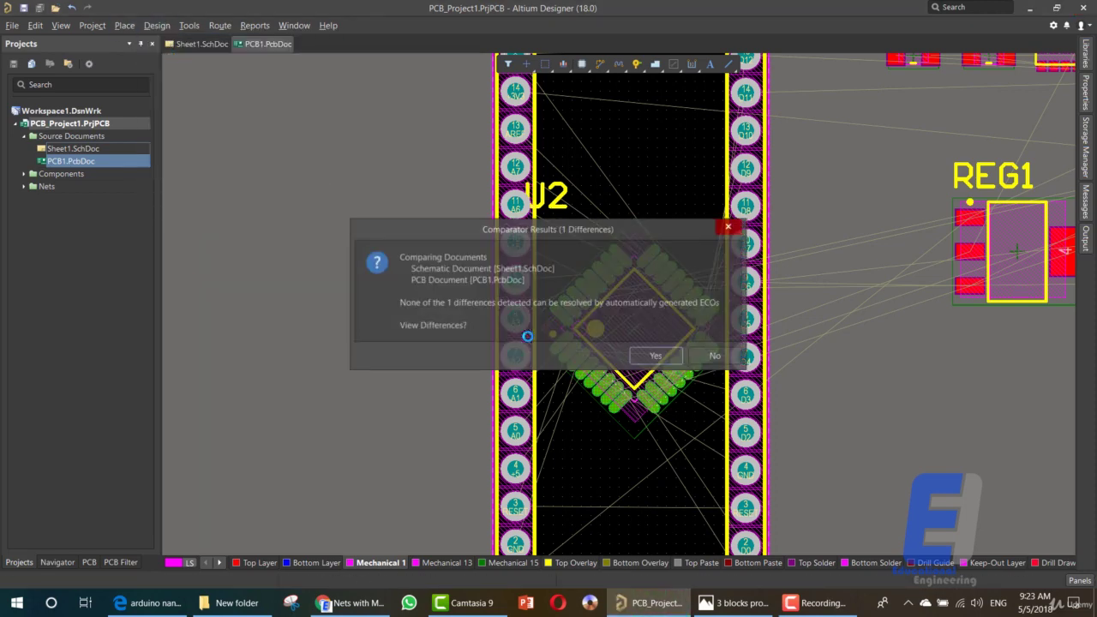
click(644, 353)
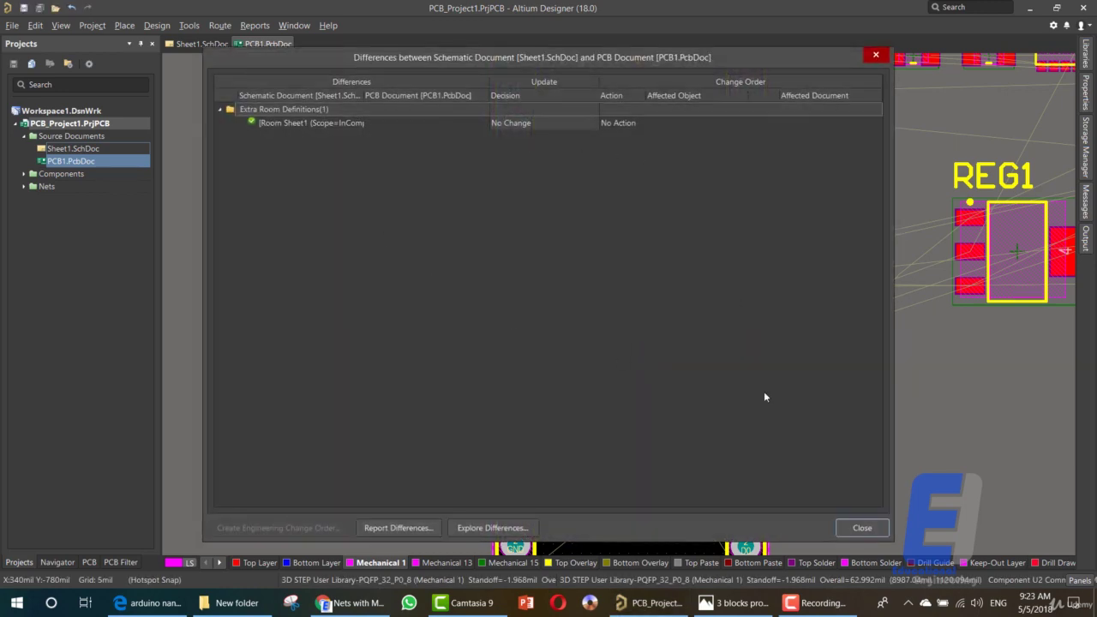
click(859, 528)
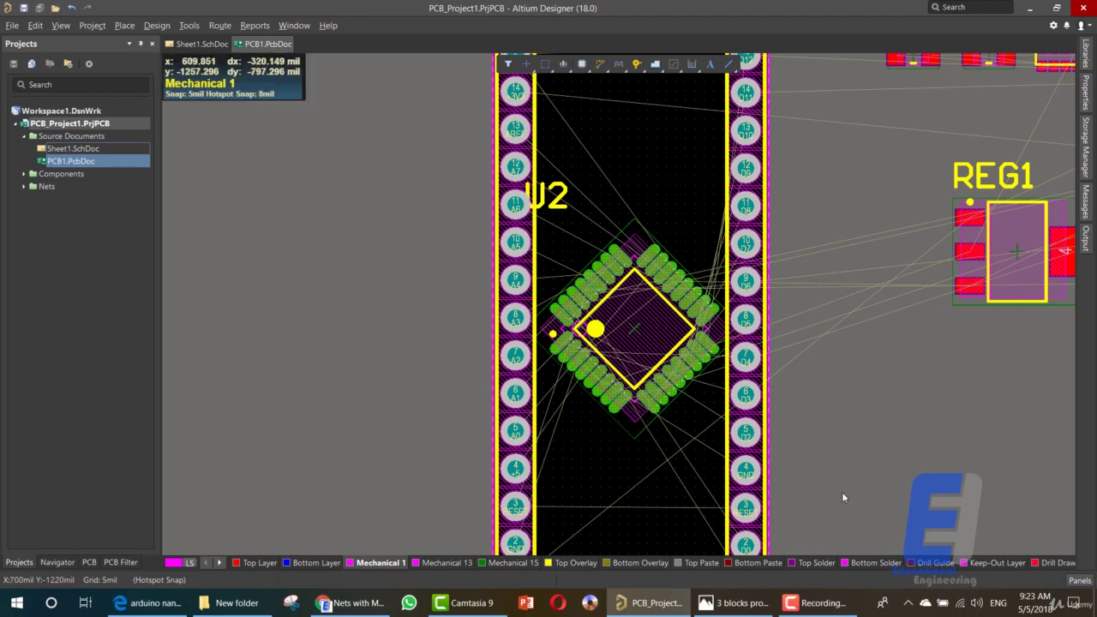
click(876, 479)
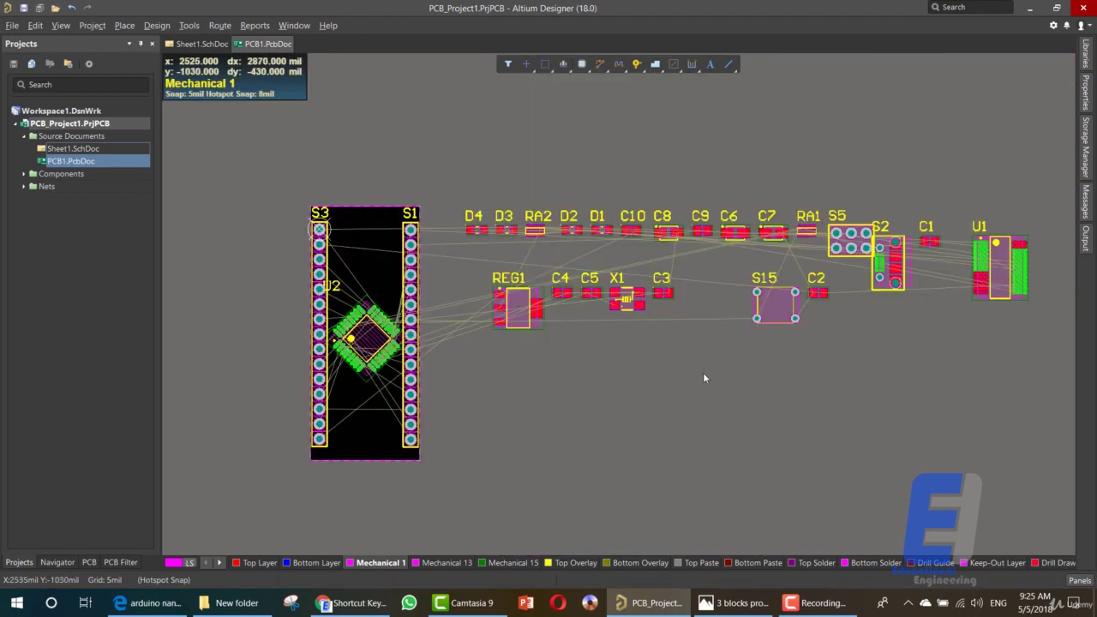
Step: Move programming header S5 from the component row to just outside the board, beside the lower end of header S1
right_drag(704, 378, 695, 402)
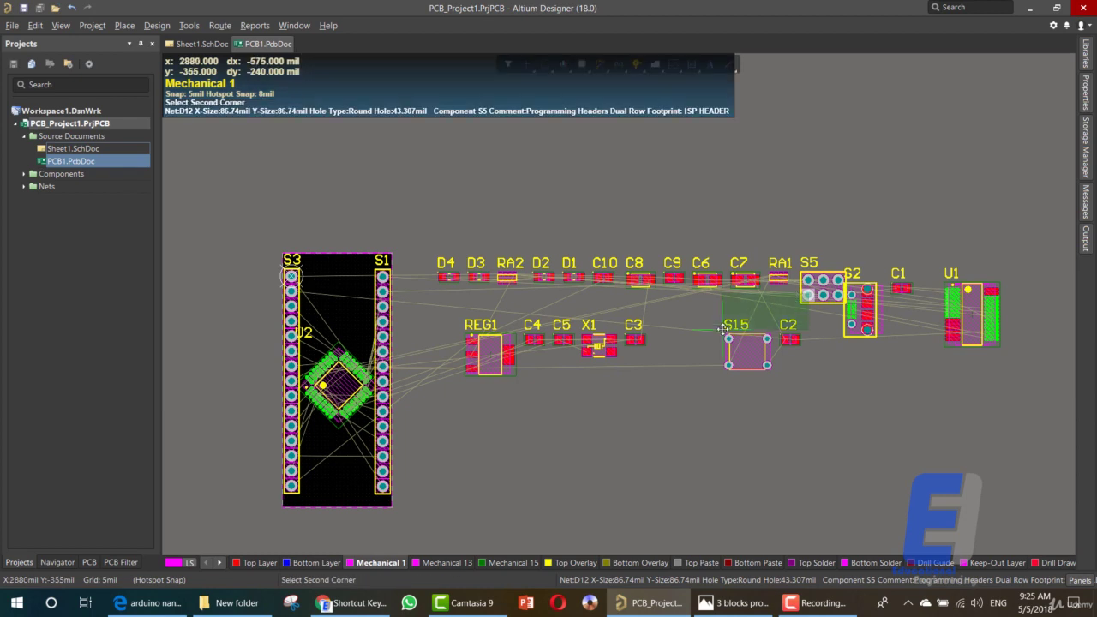
click(806, 291)
click(806, 287)
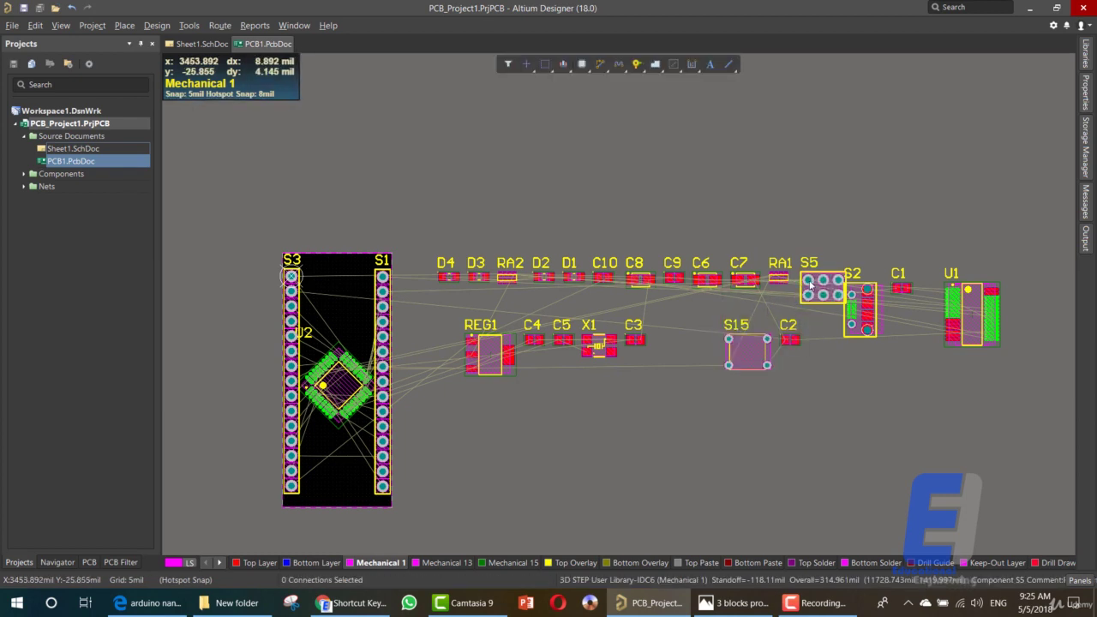
click(823, 283)
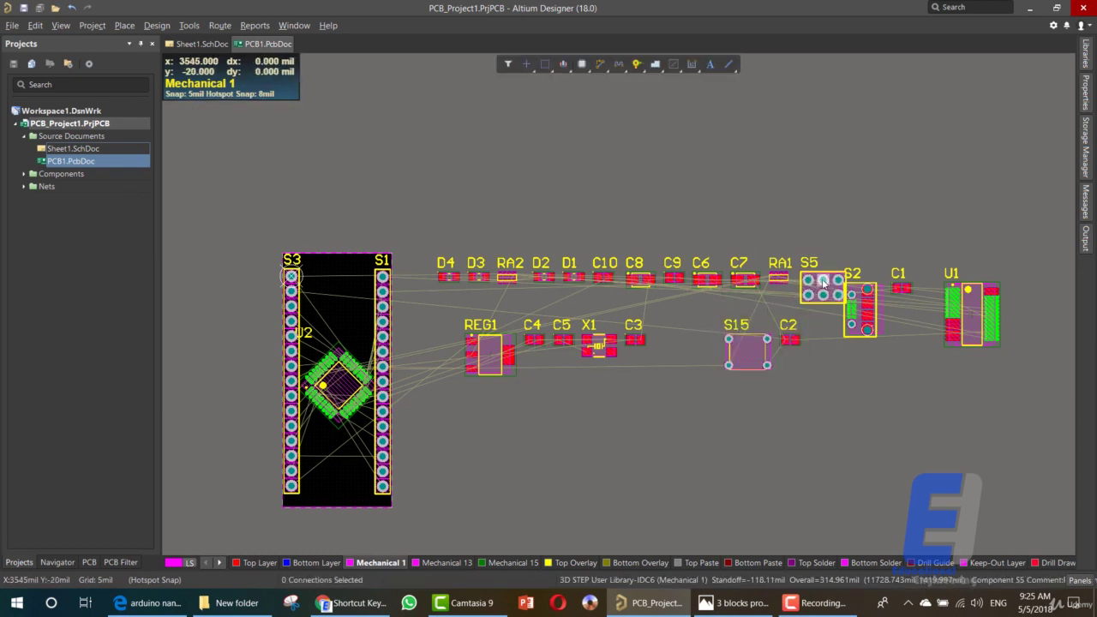
click(823, 272)
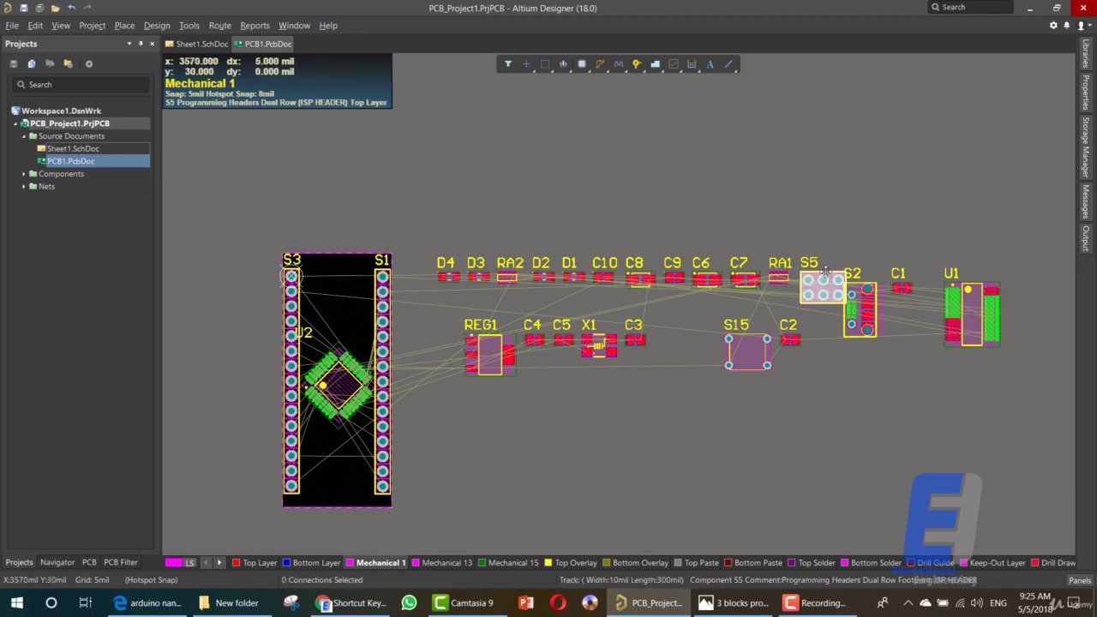
drag(824, 272, 414, 487)
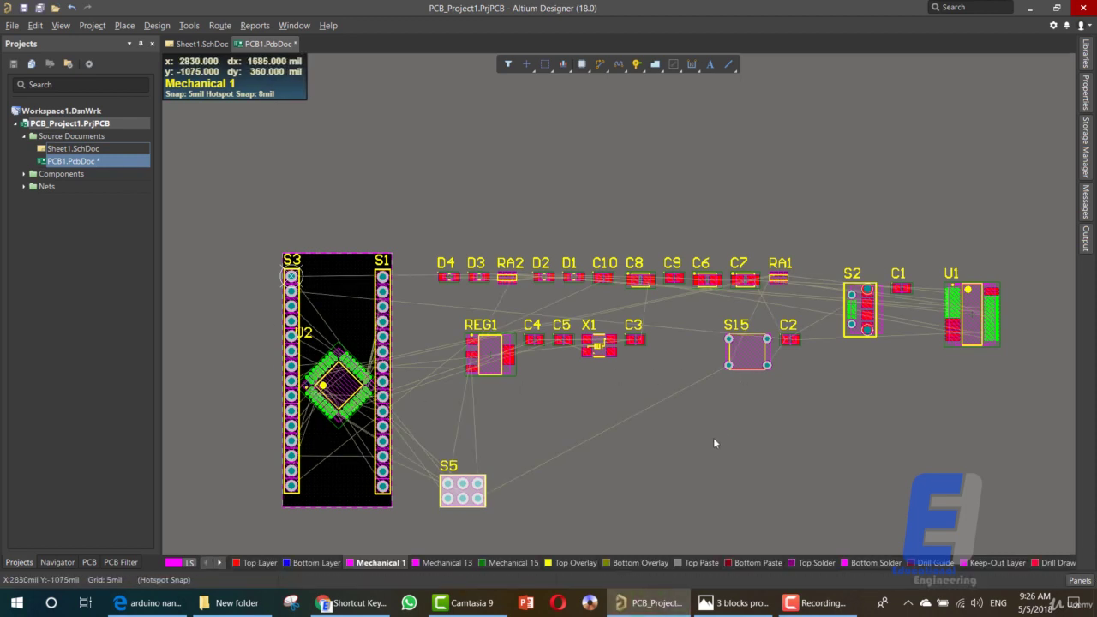
Step: Move USB connector S2 and crystal X1 into a row beside S5, near the lower end of the board
click(851, 323)
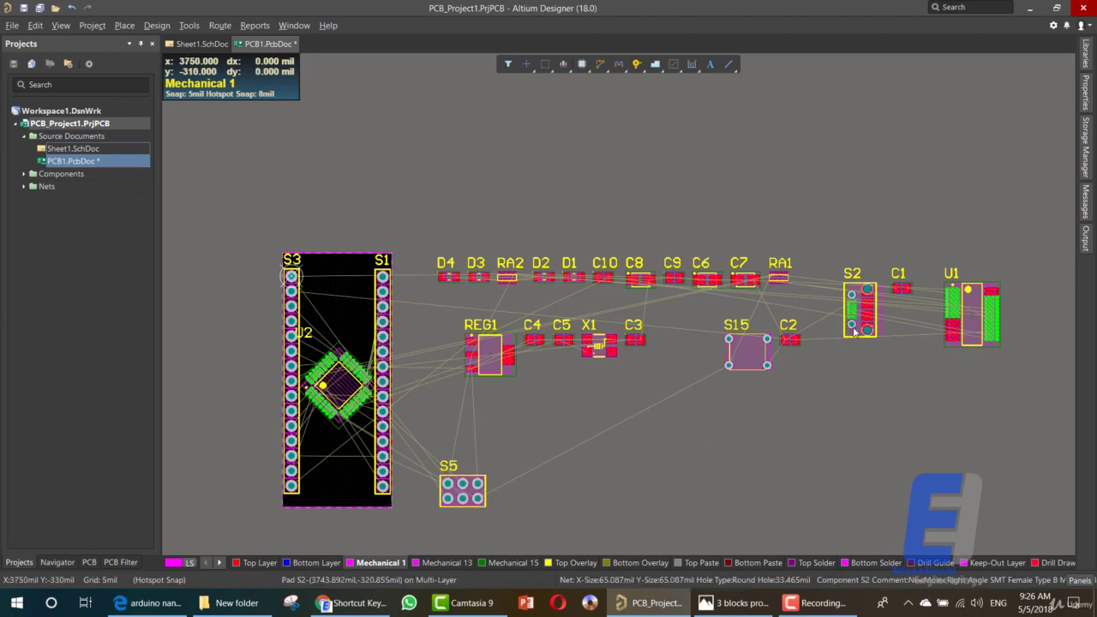
drag(851, 323, 520, 497)
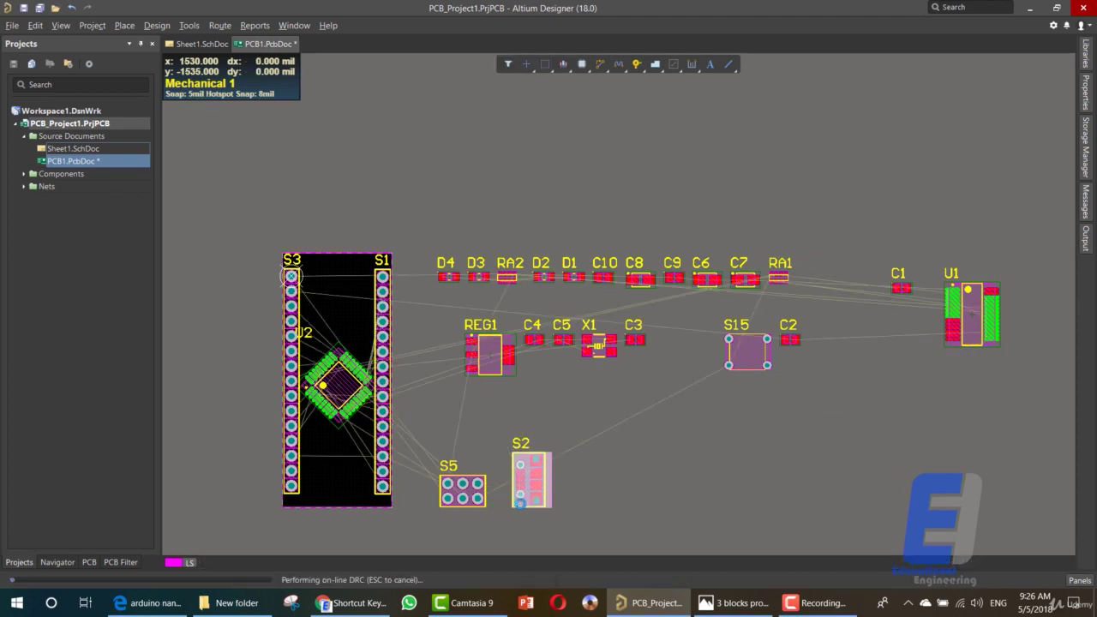
click(612, 352)
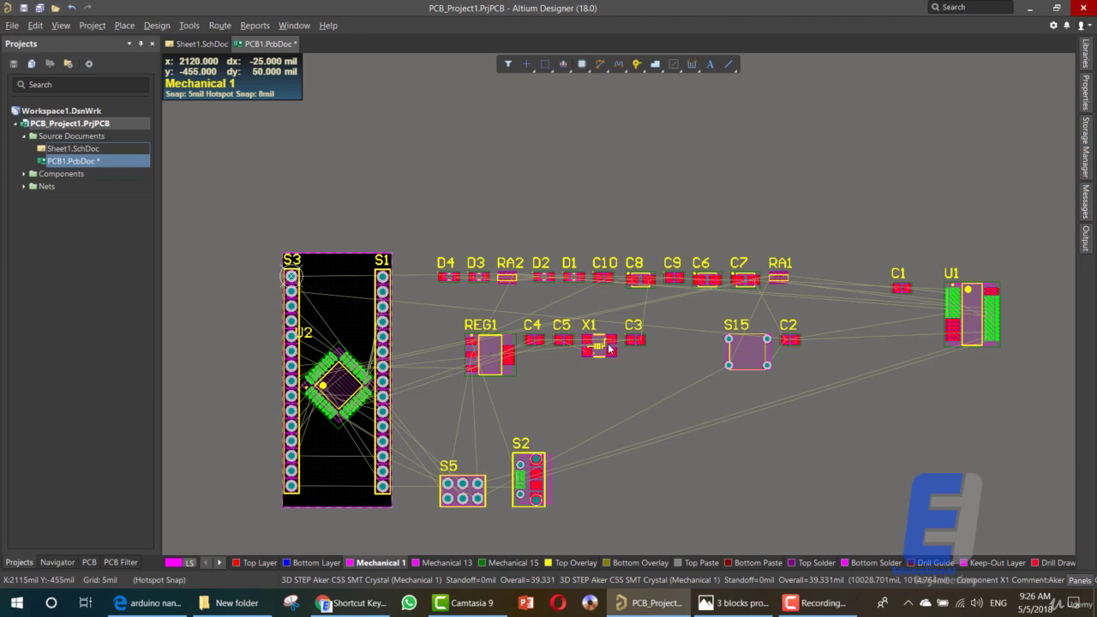
drag(600, 348, 590, 512)
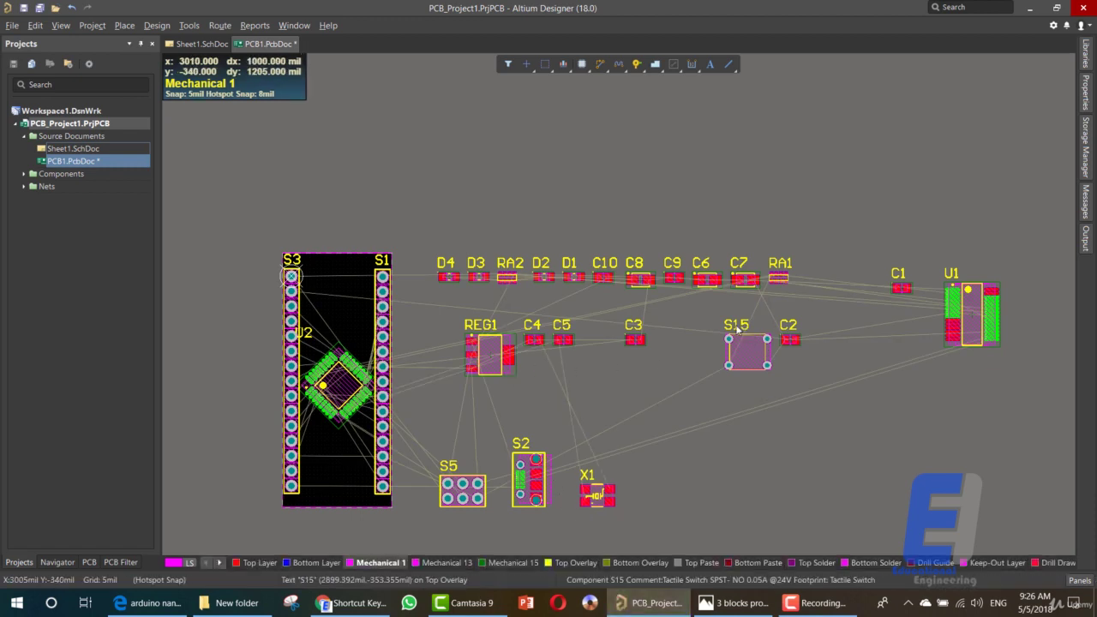
Step: Move U1 closer to the other components and place resistor array RA1 beside crystal X1
click(976, 319)
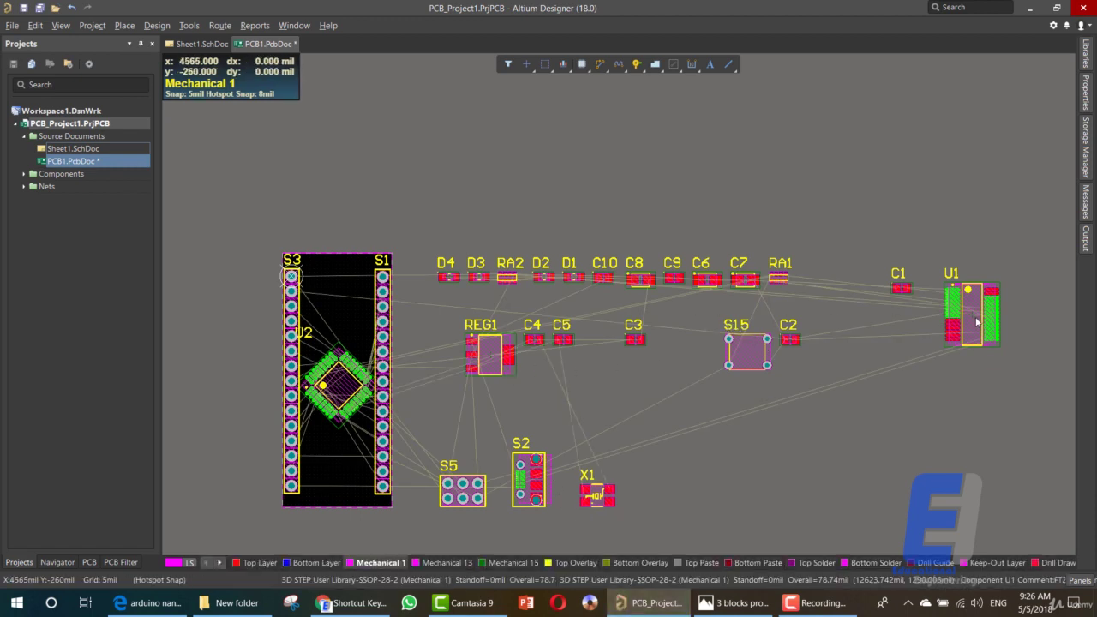
drag(976, 321, 888, 354)
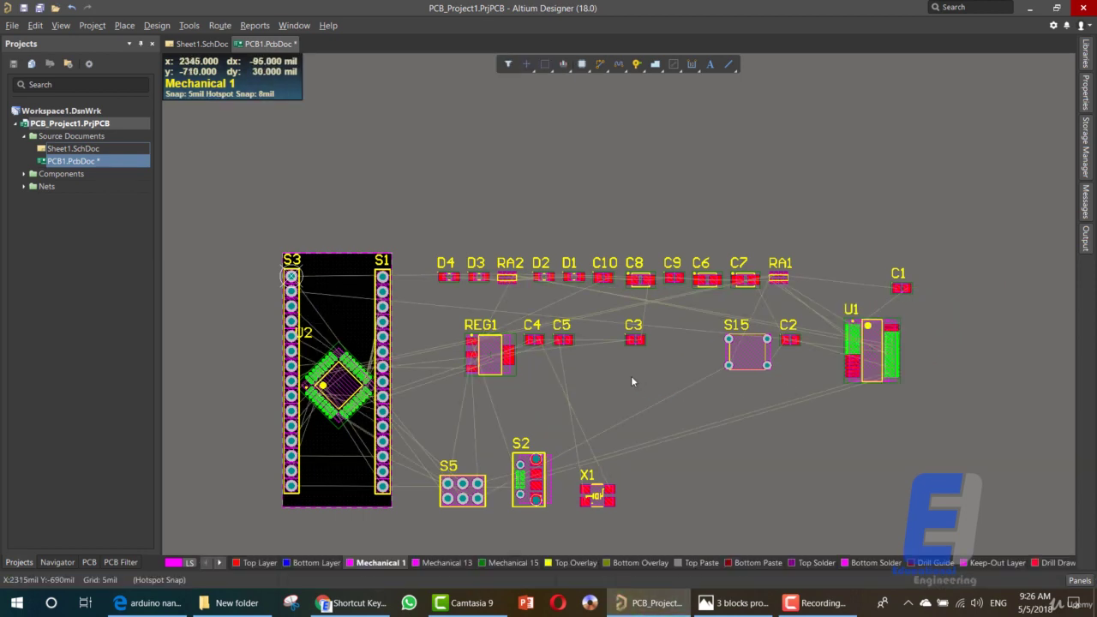
click(778, 276)
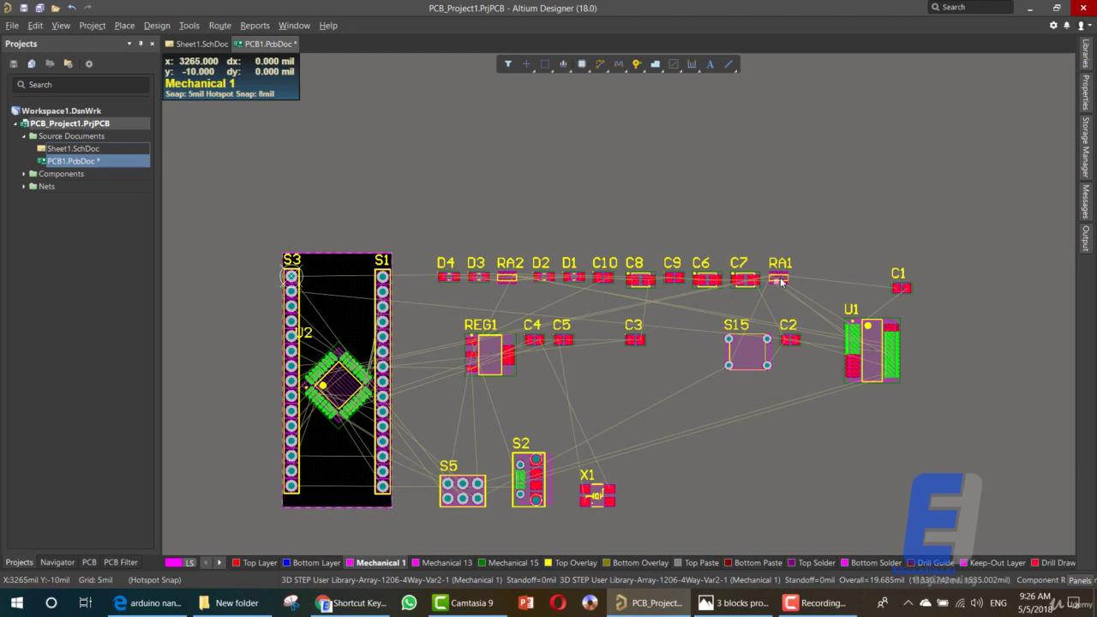
drag(779, 276, 651, 497)
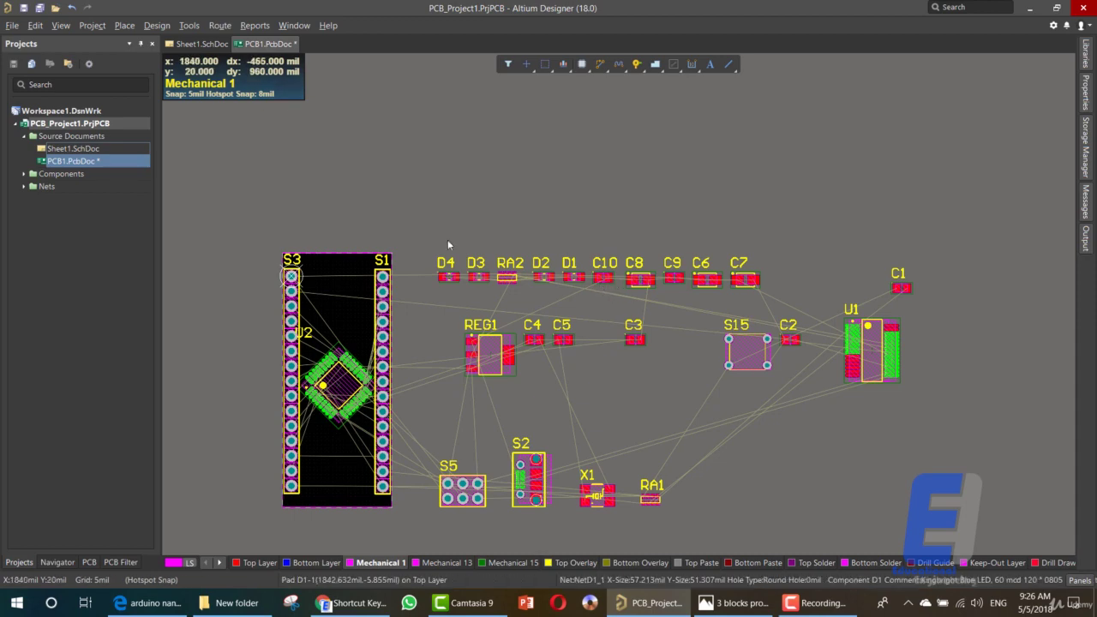
Step: Check the components in Sheet1.SchDoc, then move tactile switch S15 to just above crystal X1 on the PCB
click(202, 46)
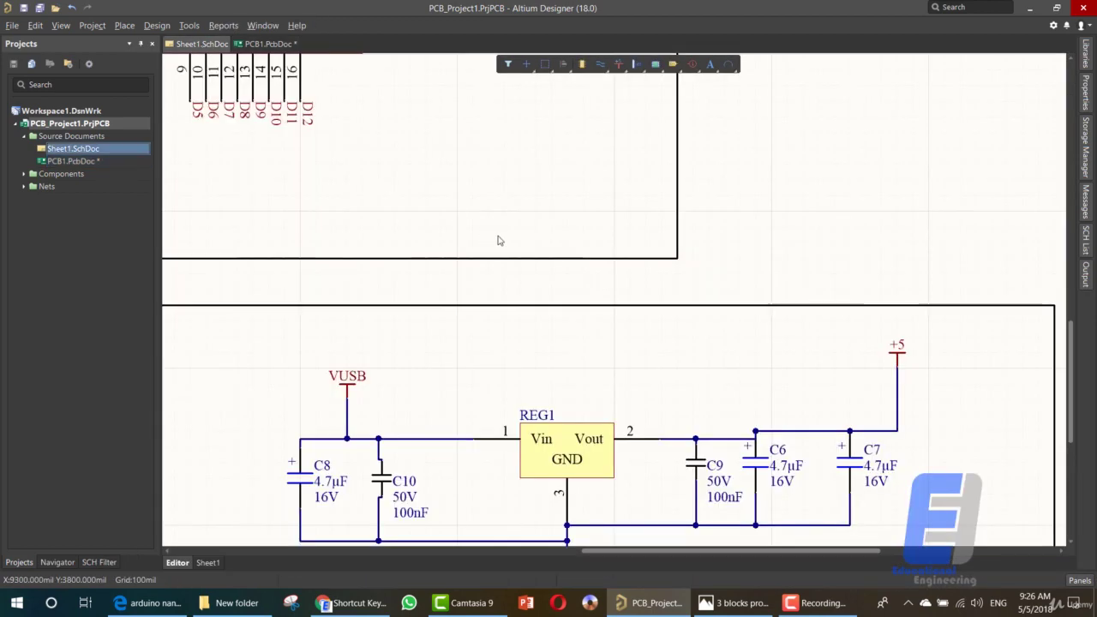
scroll(500, 241, up, 10)
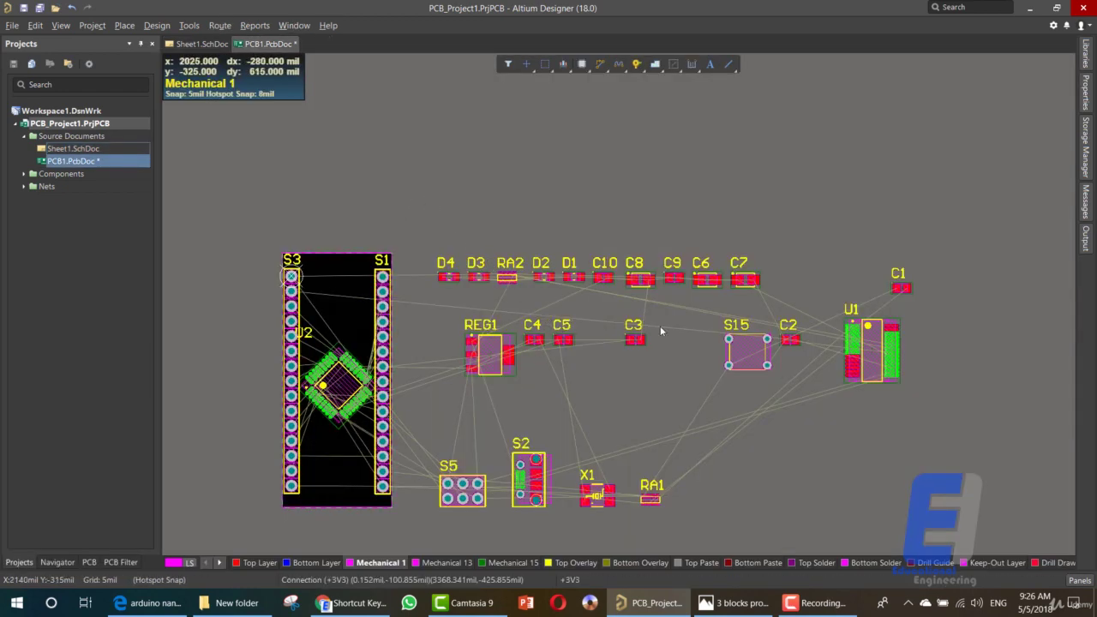
click(742, 348)
drag(742, 345, 580, 434)
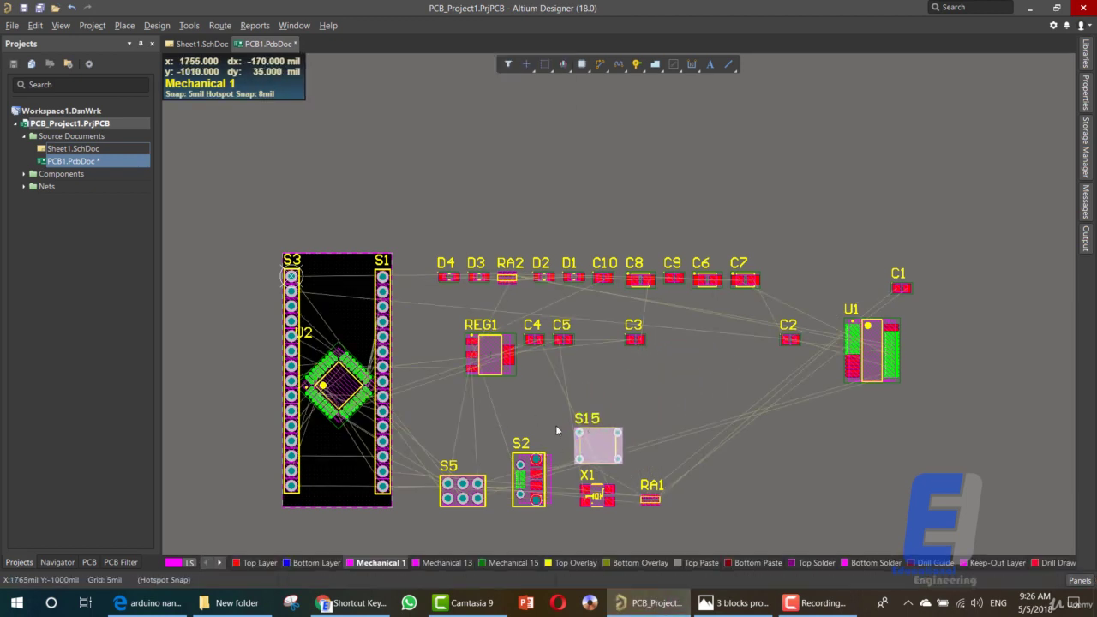
Step: Check the Arduino Nano 3D picture in the browser, then move U2 lower on the board, centred between headers S3 and S1
click(347, 605)
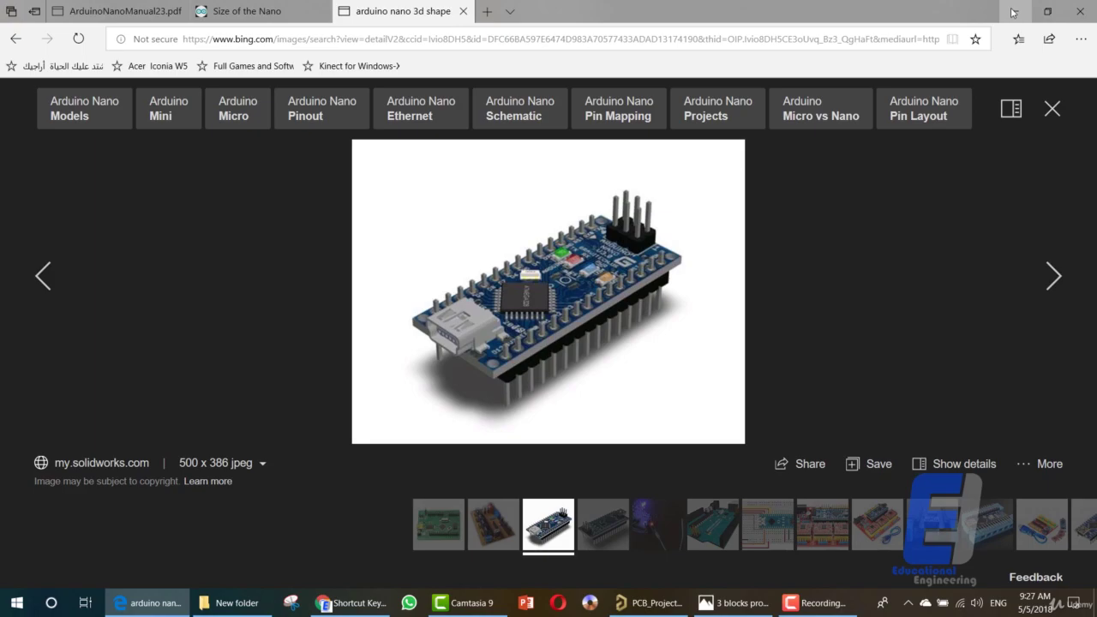
key(alt+Tab)
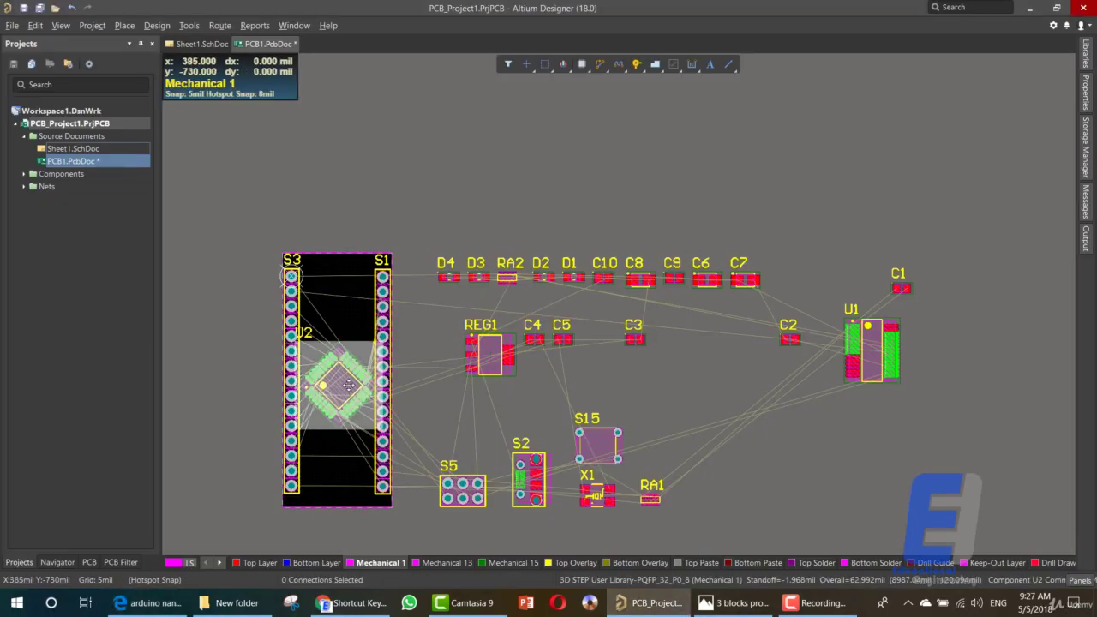
drag(347, 382, 339, 425)
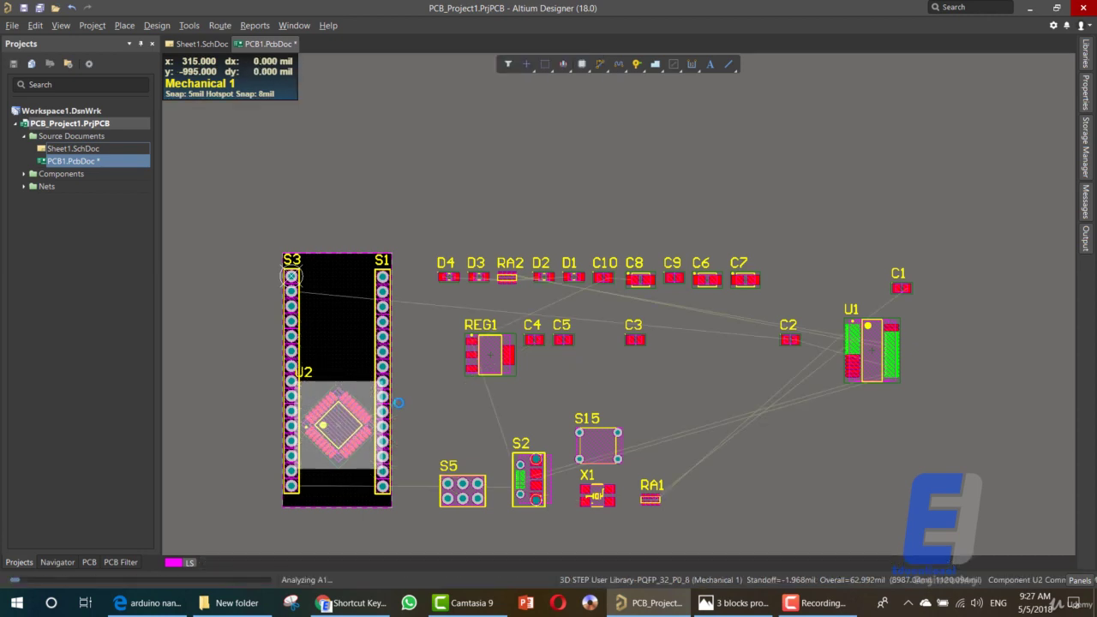
Step: Place USB connector S2, rotated 90 degrees, at the board's lower edge and programming header S5 at its upper edge, between the pin headers
drag(527, 476, 341, 484)
key(space)
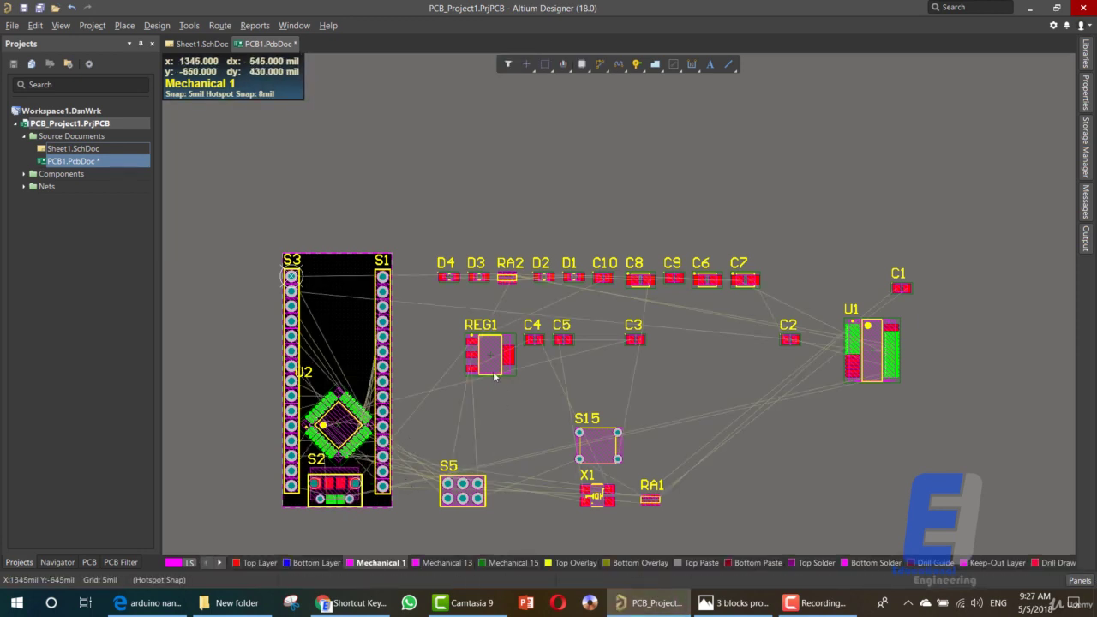
click(463, 484)
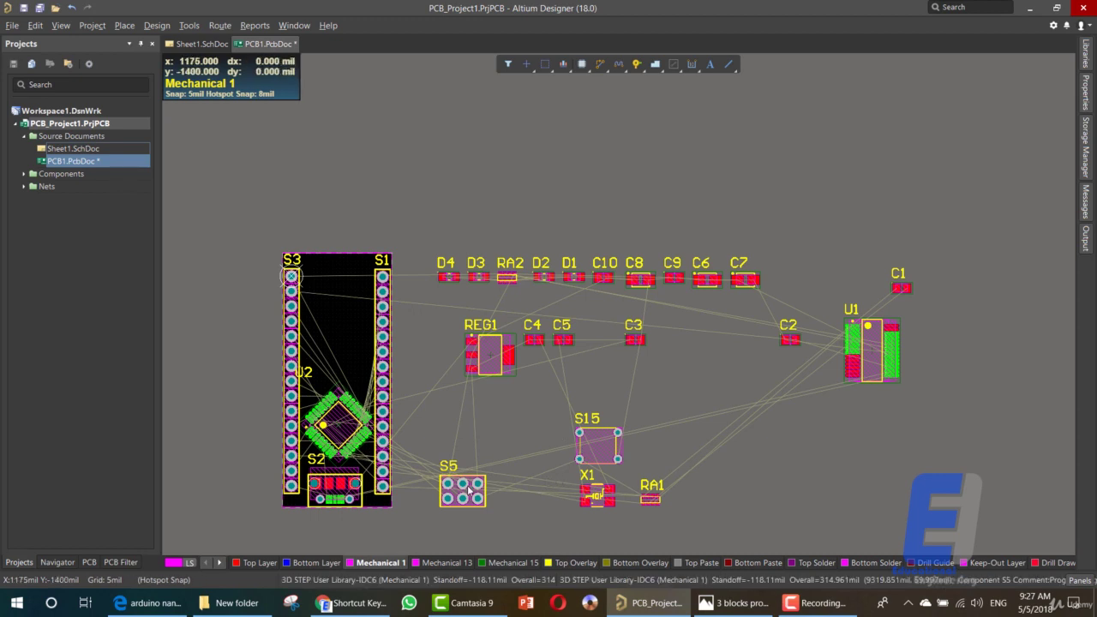
drag(462, 484, 339, 268)
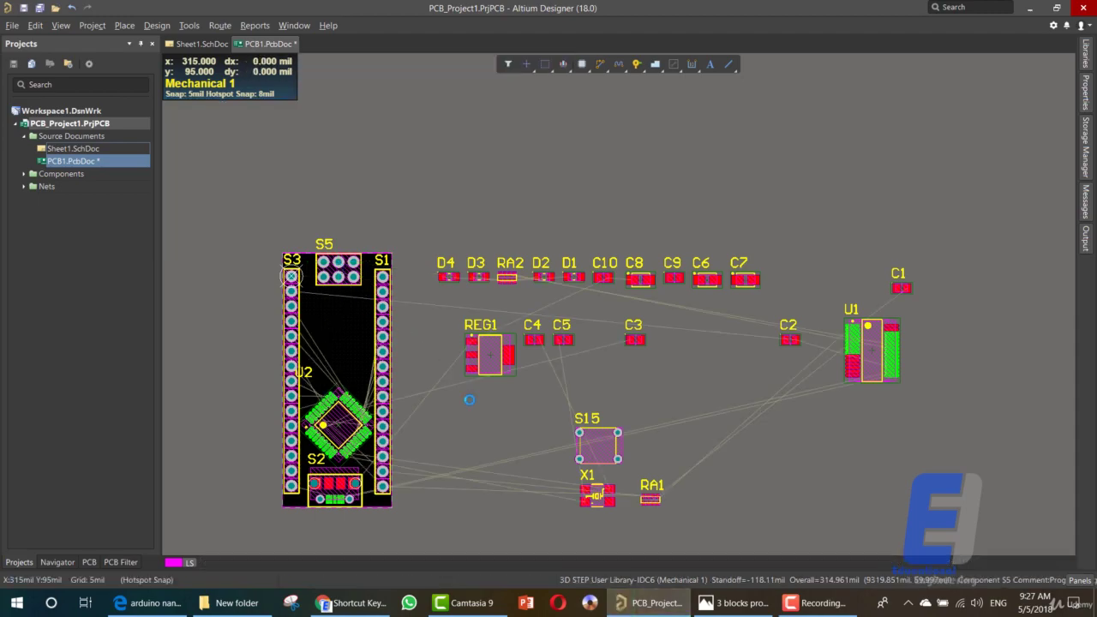
Step: Compare the Arduino Nano reference pictures in the browser, then place crystal X1 on the board just above U2
click(368, 603)
click(360, 604)
click(150, 603)
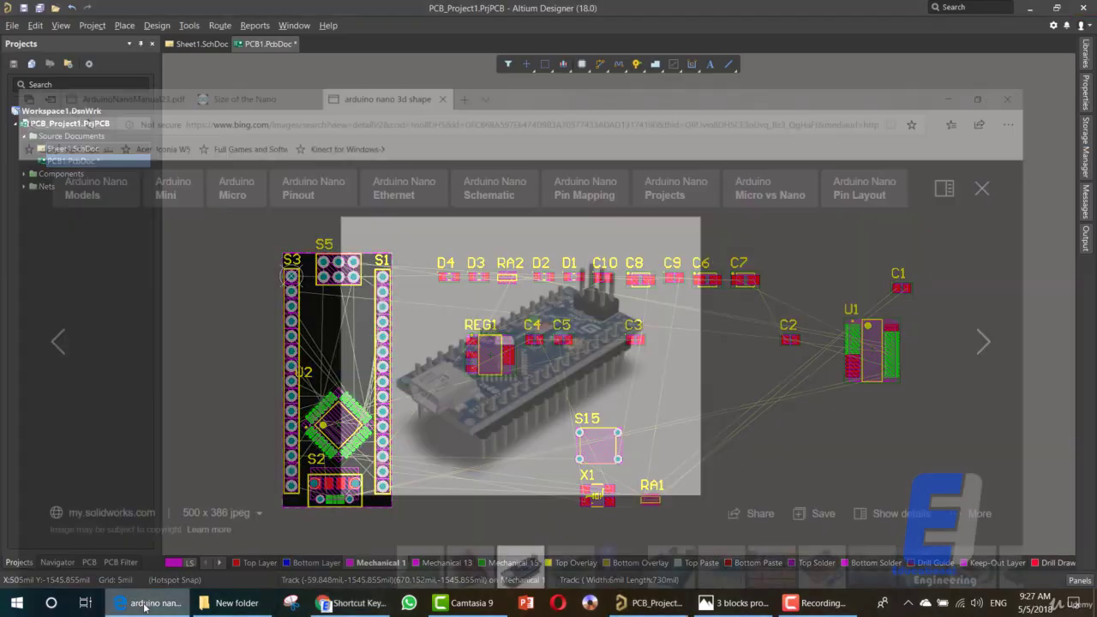
drag(227, 612, 352, 603)
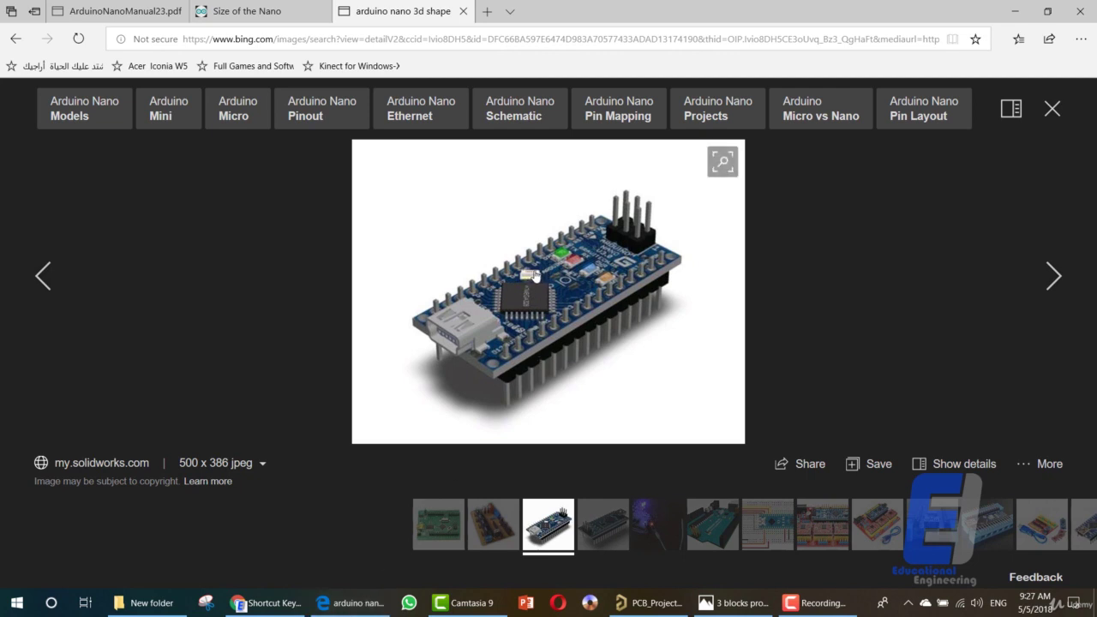
click(591, 531)
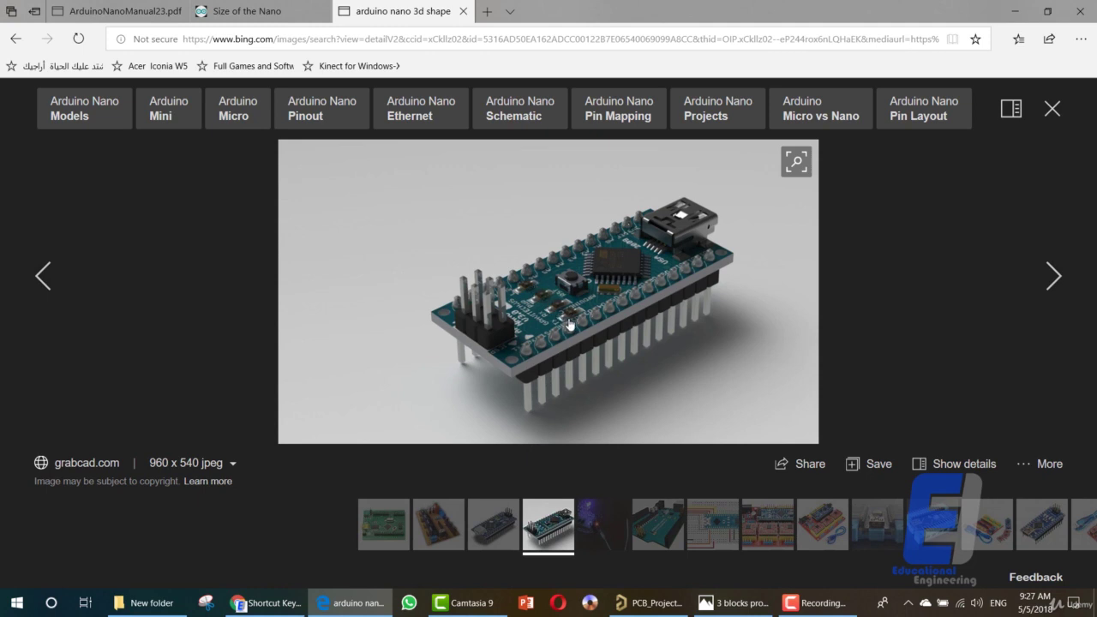
click(651, 602)
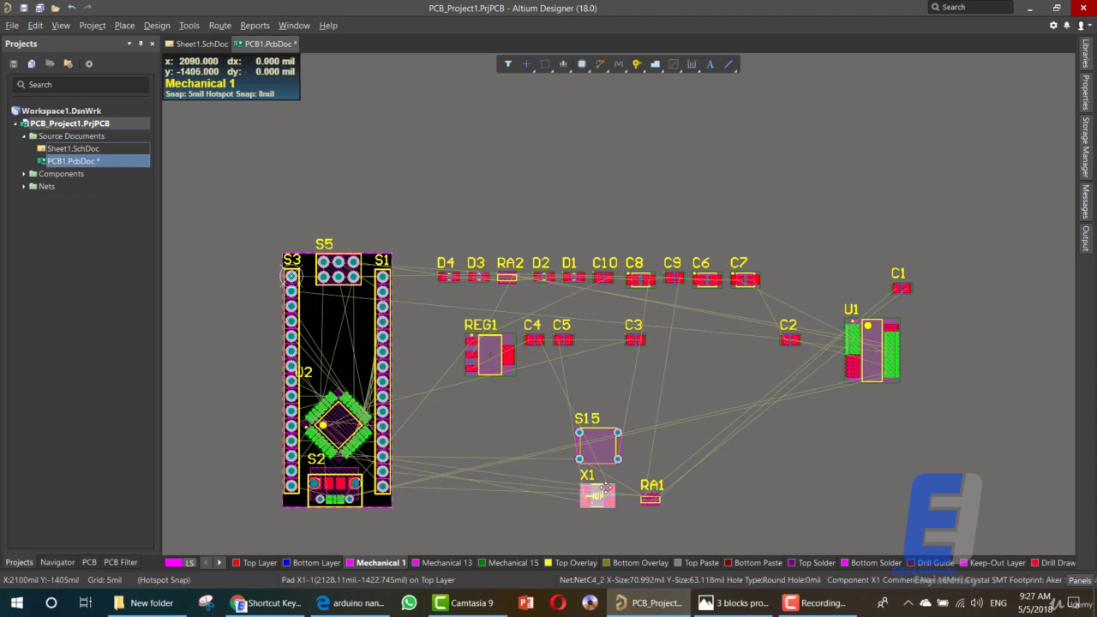
drag(606, 489, 339, 372)
scroll(325, 387, up, 2)
scroll(337, 439, down, 1)
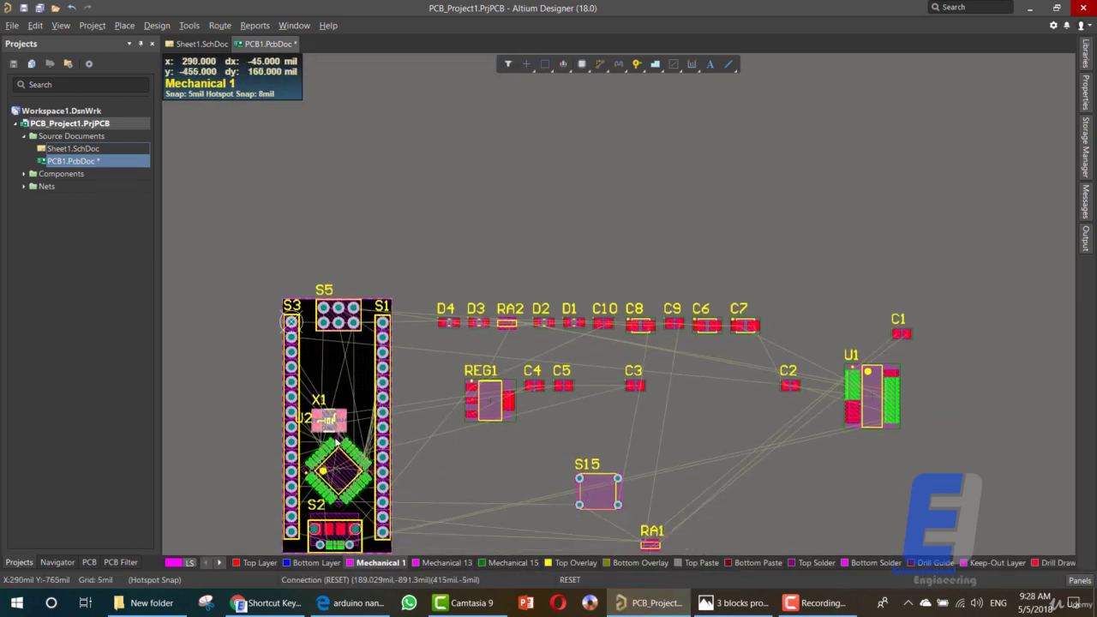
Step: Set crystal X1's rotation to 45 degrees and move it beside the upper-left edge of U2
scroll(337, 441, down, 1)
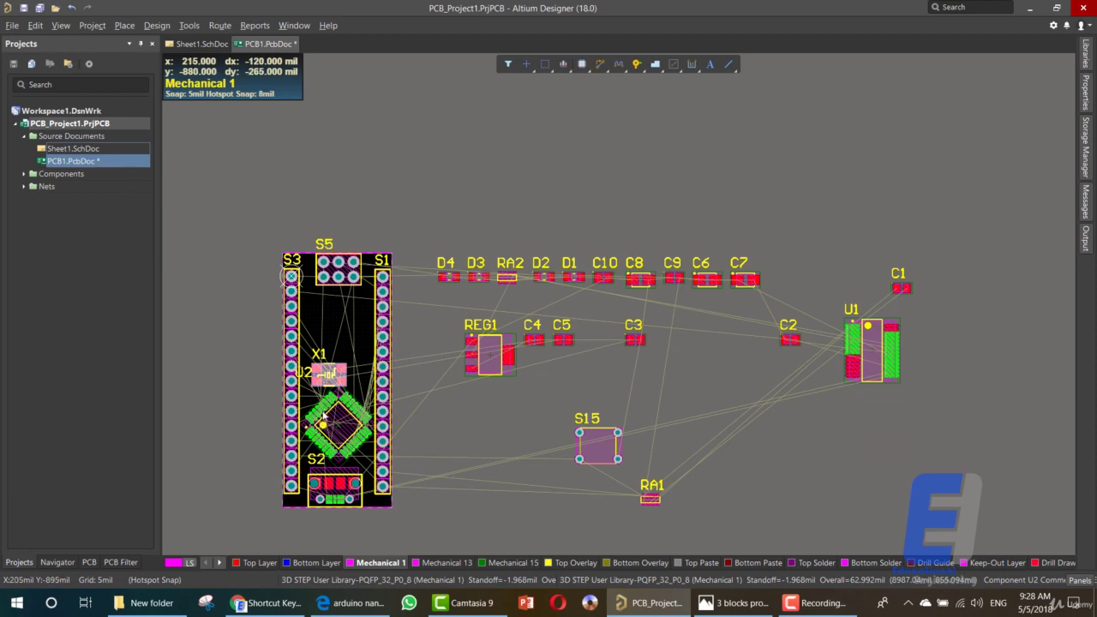
ctrl+scroll(324, 415, up, 5)
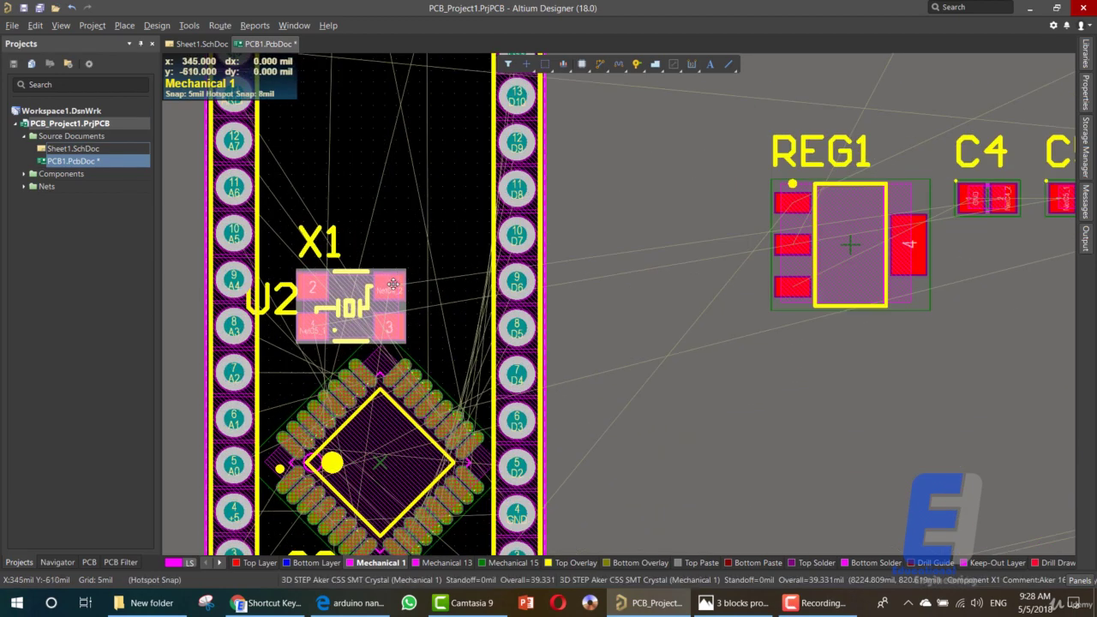
double_click(392, 284)
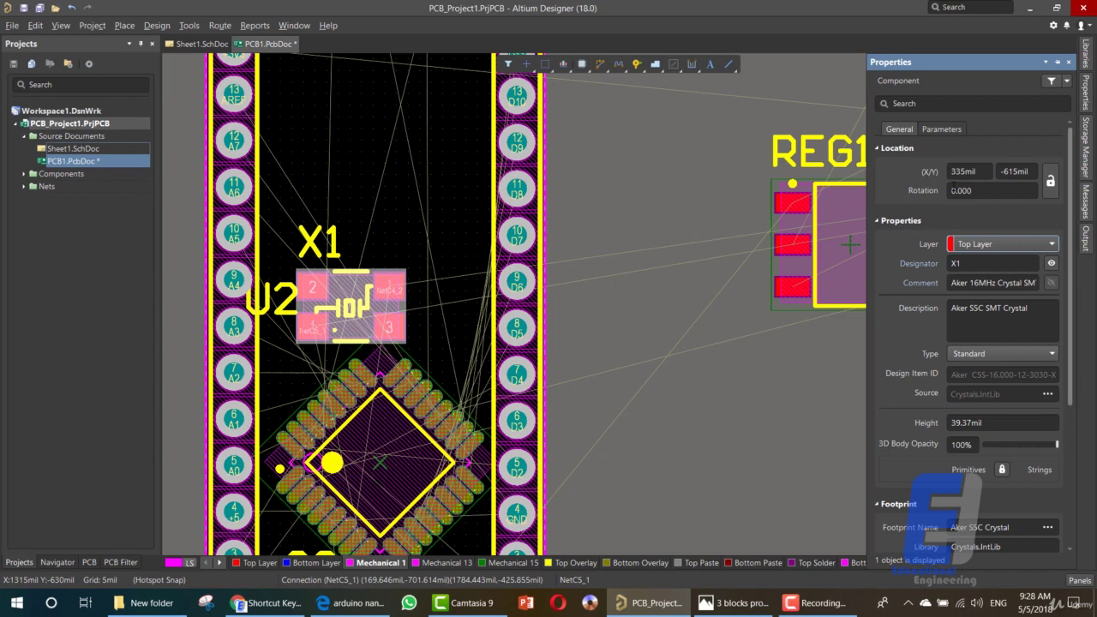
click(947, 191)
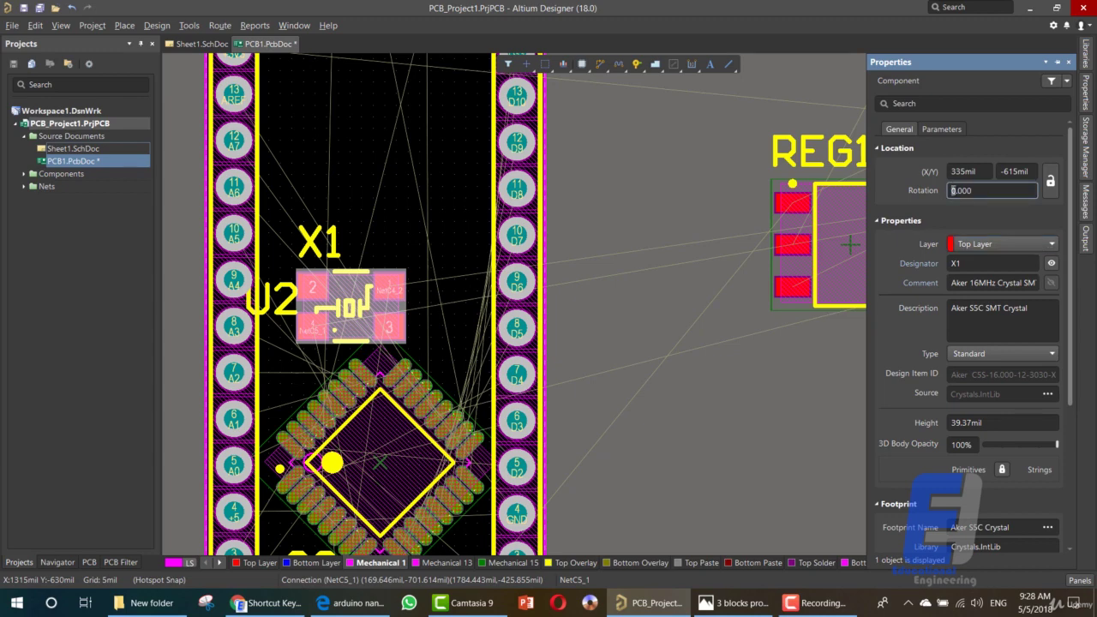
text(45)
key(Return)
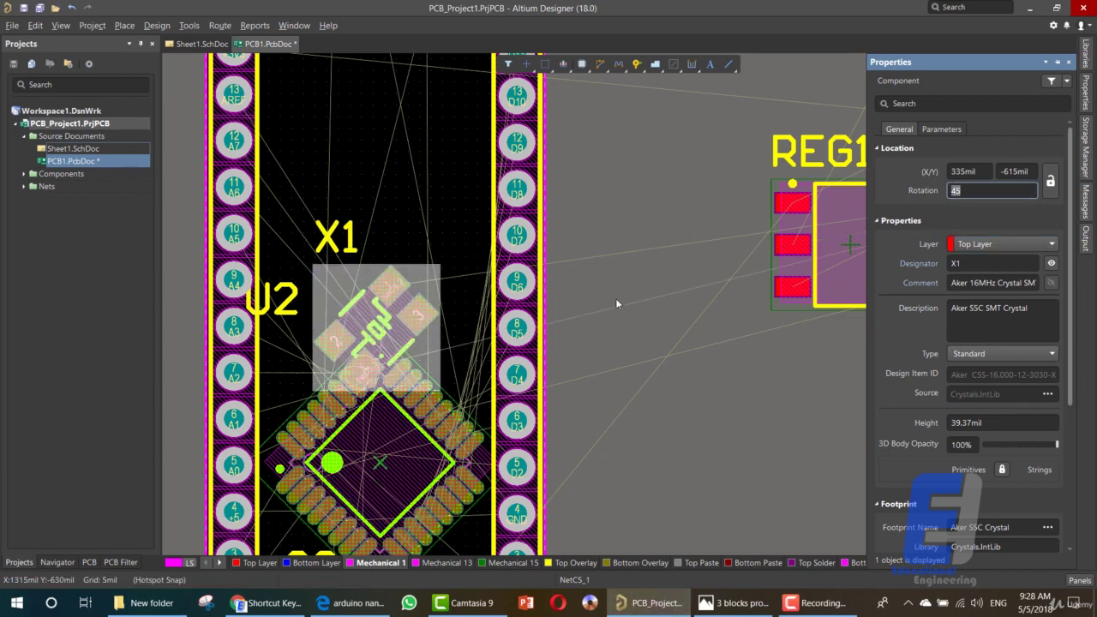
drag(411, 306, 365, 305)
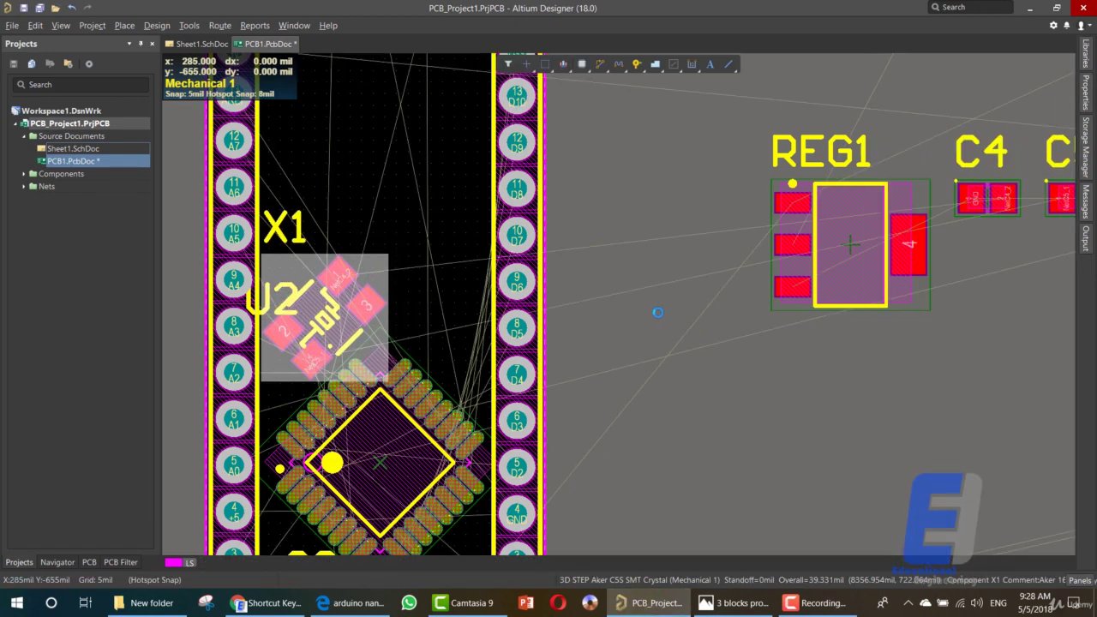
Step: Bring switch S15 beside the board's right edge and place resistor array RA1 on the board, just above crystal X1
scroll(829, 407, down, 5)
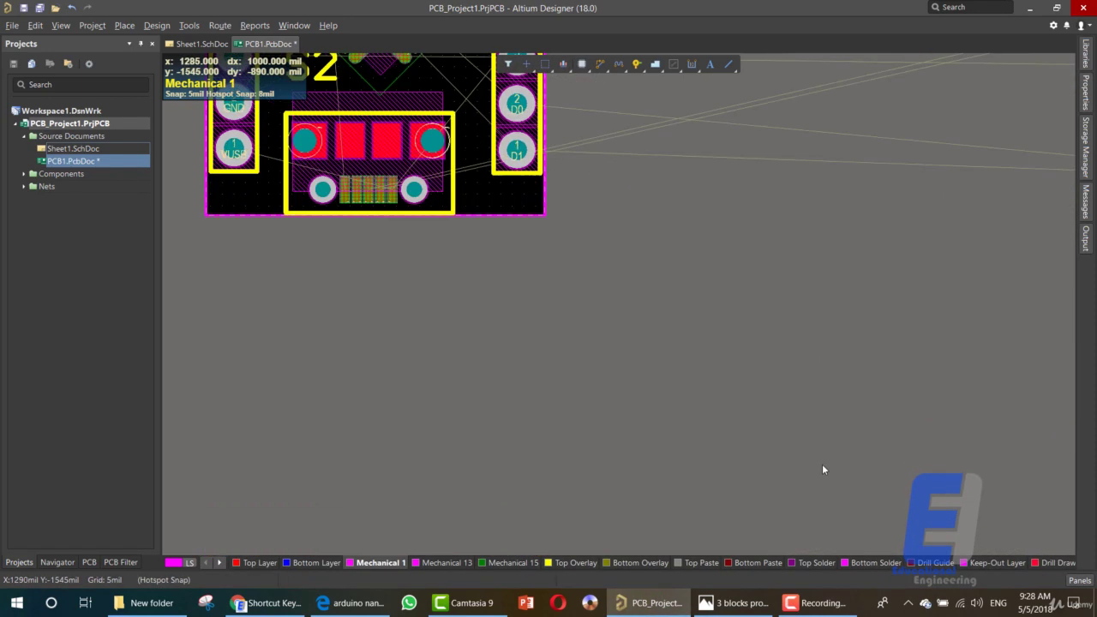
scroll(814, 472, up, 3)
right_drag(808, 400, 494, 441)
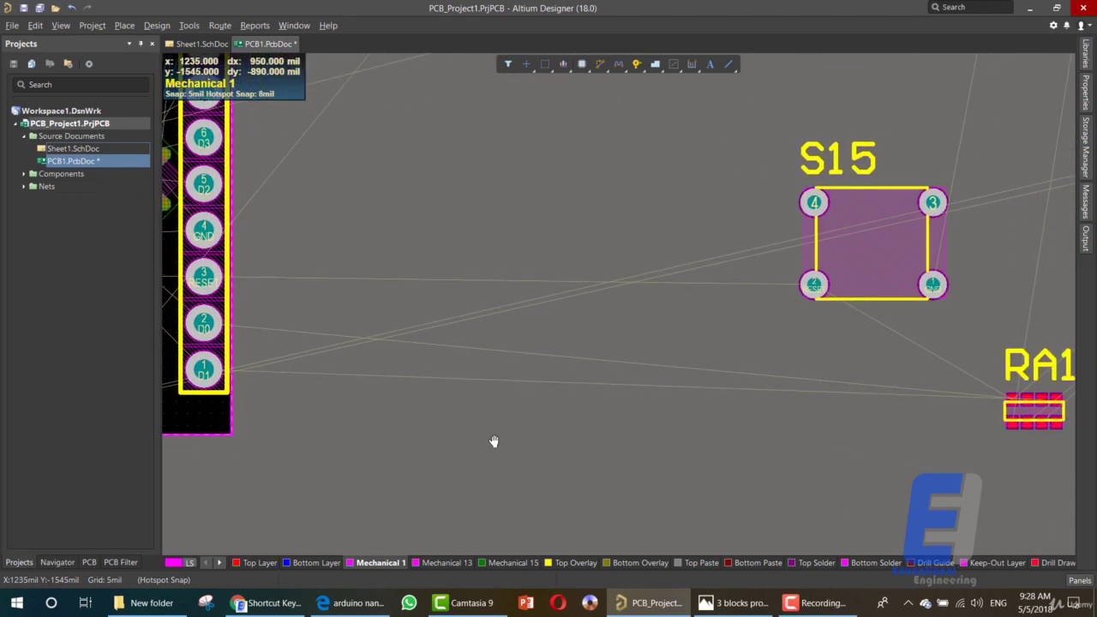
drag(1027, 414, 415, 333)
drag(879, 260, 369, 185)
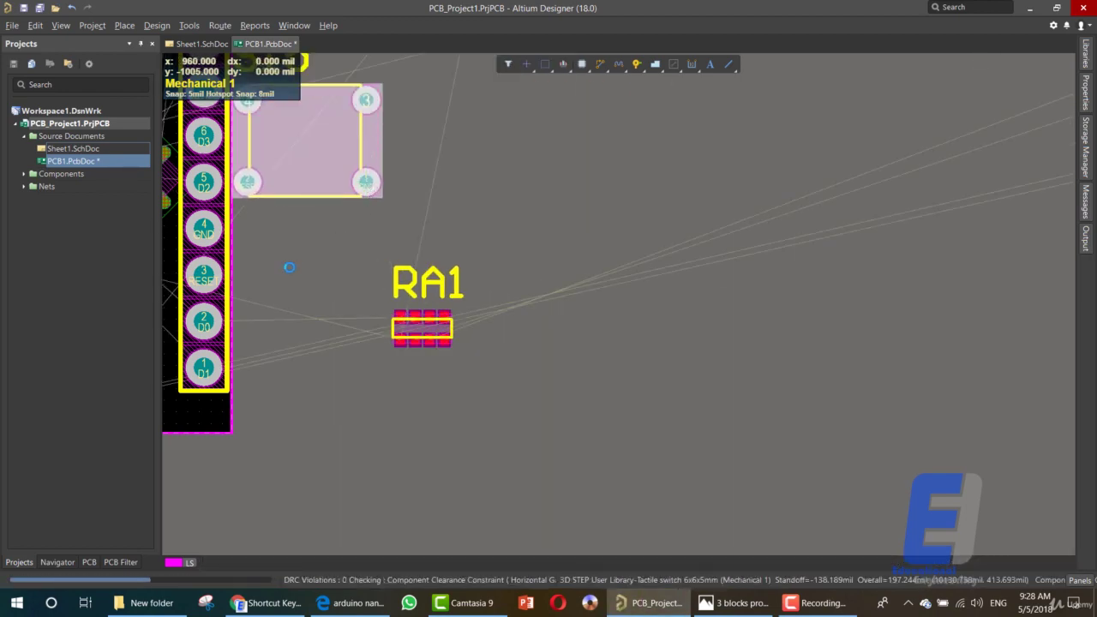
ctrl+scroll(286, 265, down, 2)
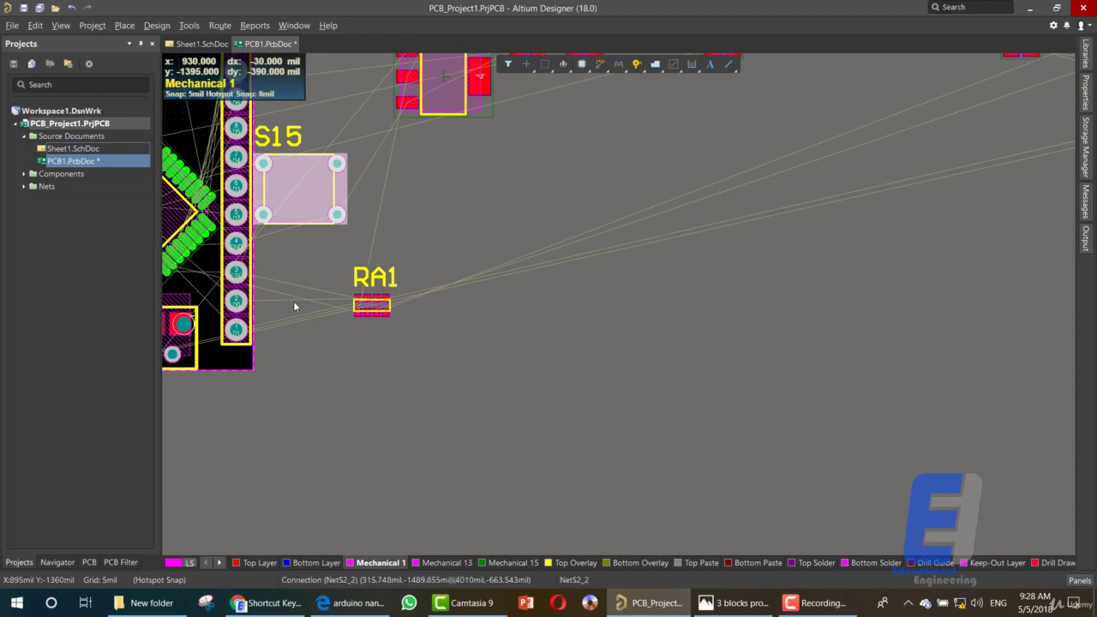
right_drag(294, 306, 699, 444)
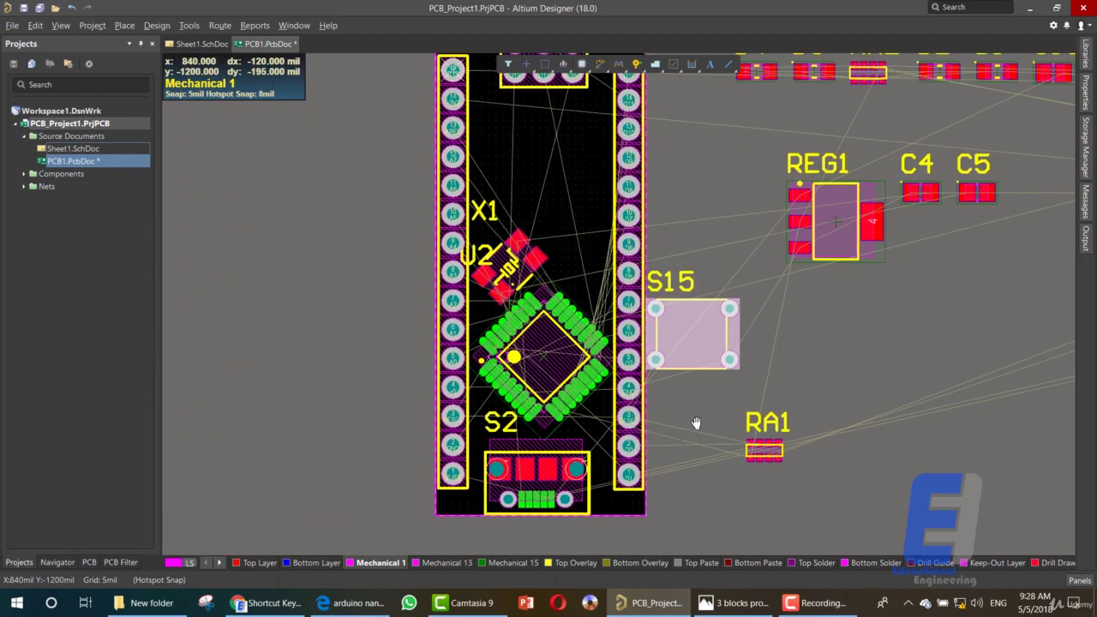
drag(754, 442, 551, 188)
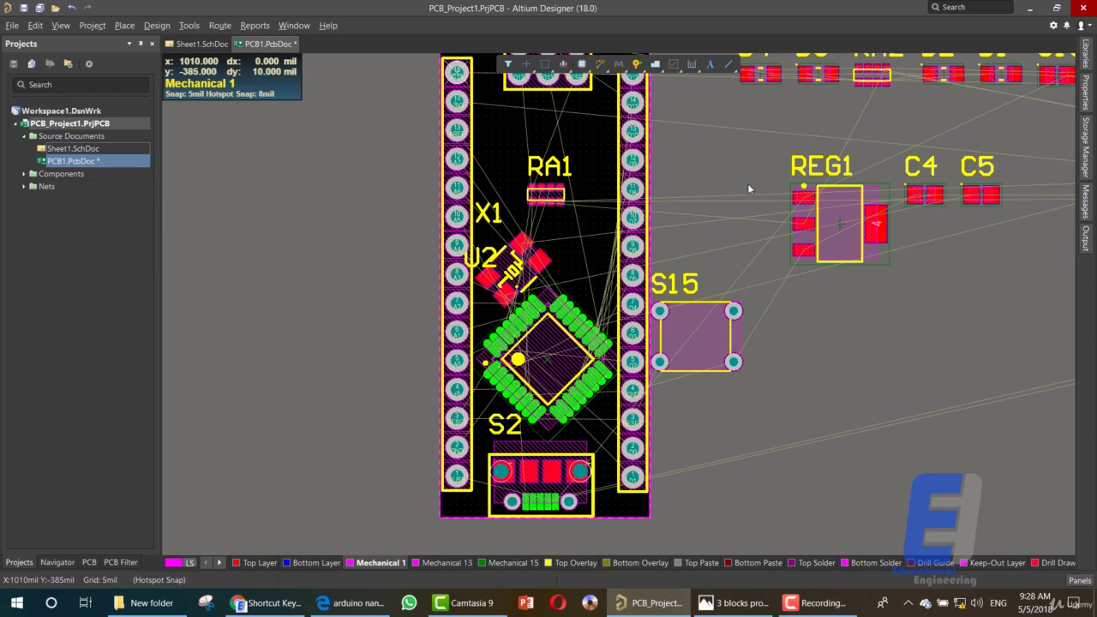
Step: Move switch S15 away from the board to the free area below REG1 and save the PCB
drag(741, 310, 866, 349)
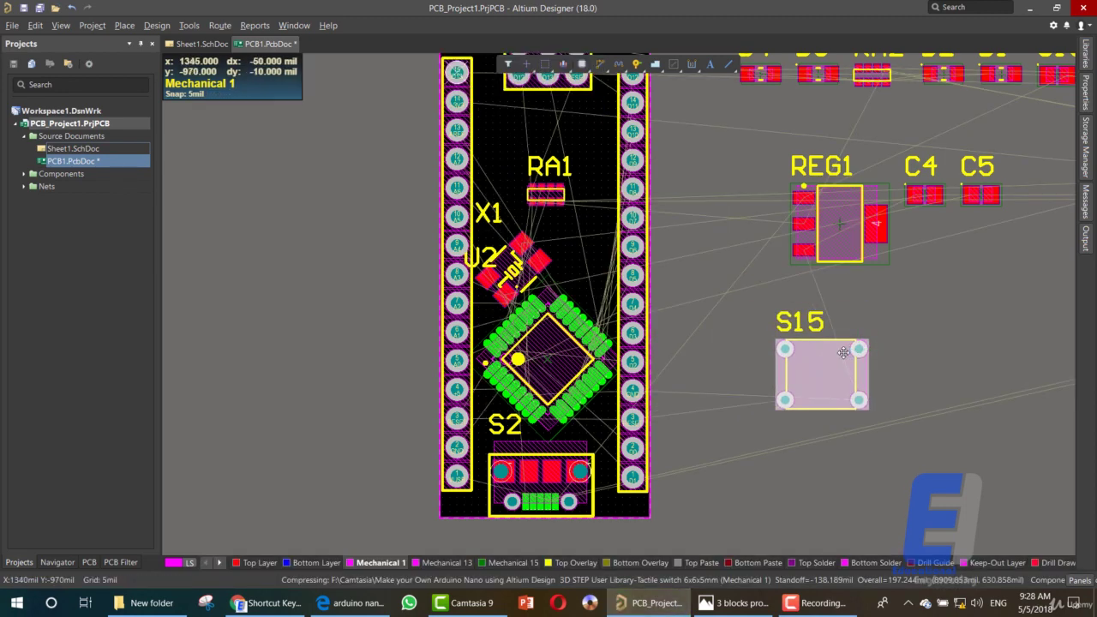
key(ctrl+s)
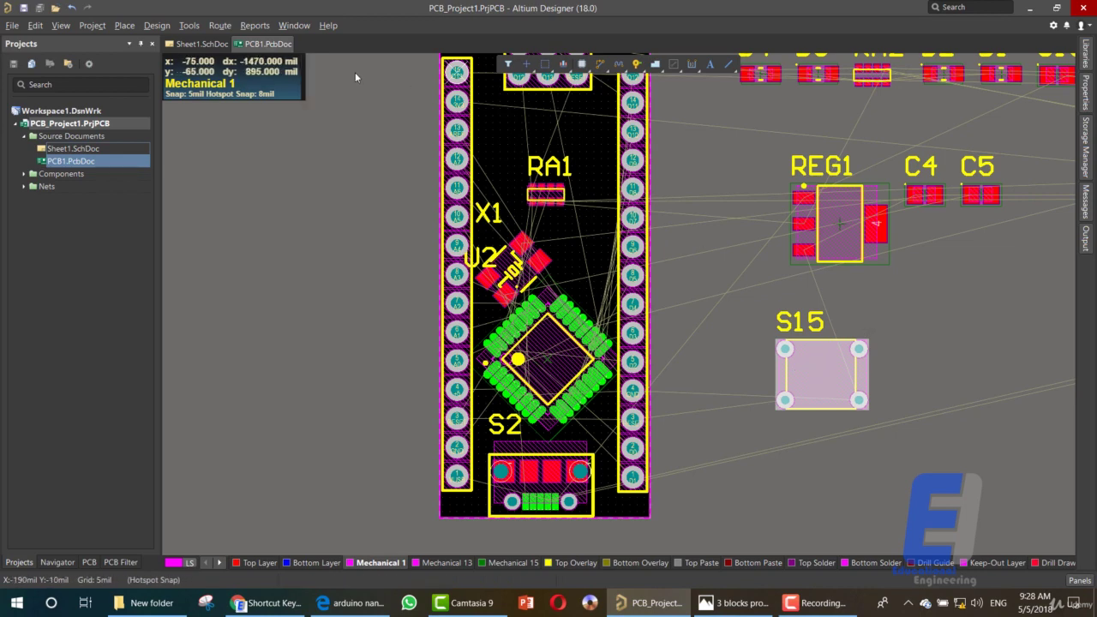
Step: Open the properties of switch S15 in Sheet1.SchDoc and compare its Tactile Switch footprint options
click(201, 43)
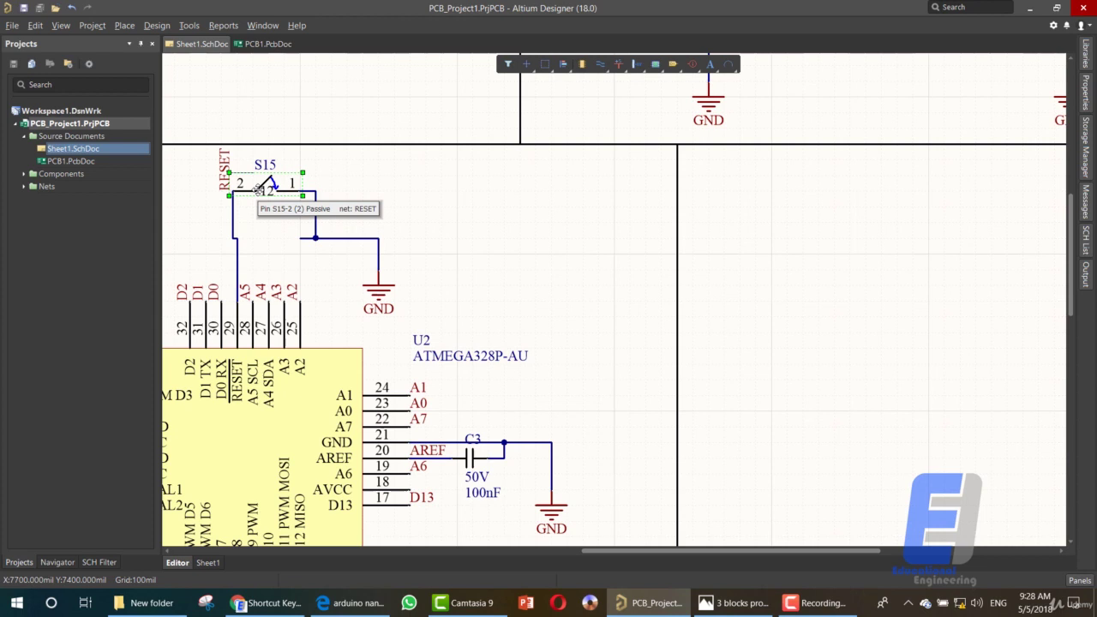
double_click(257, 188)
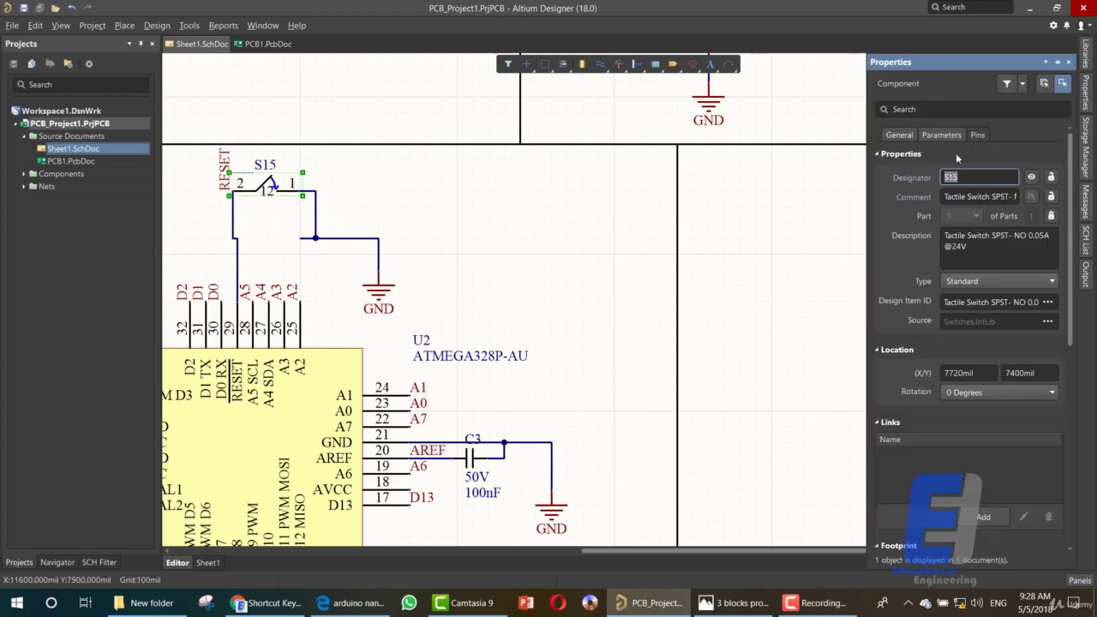
drag(1075, 334, 1082, 501)
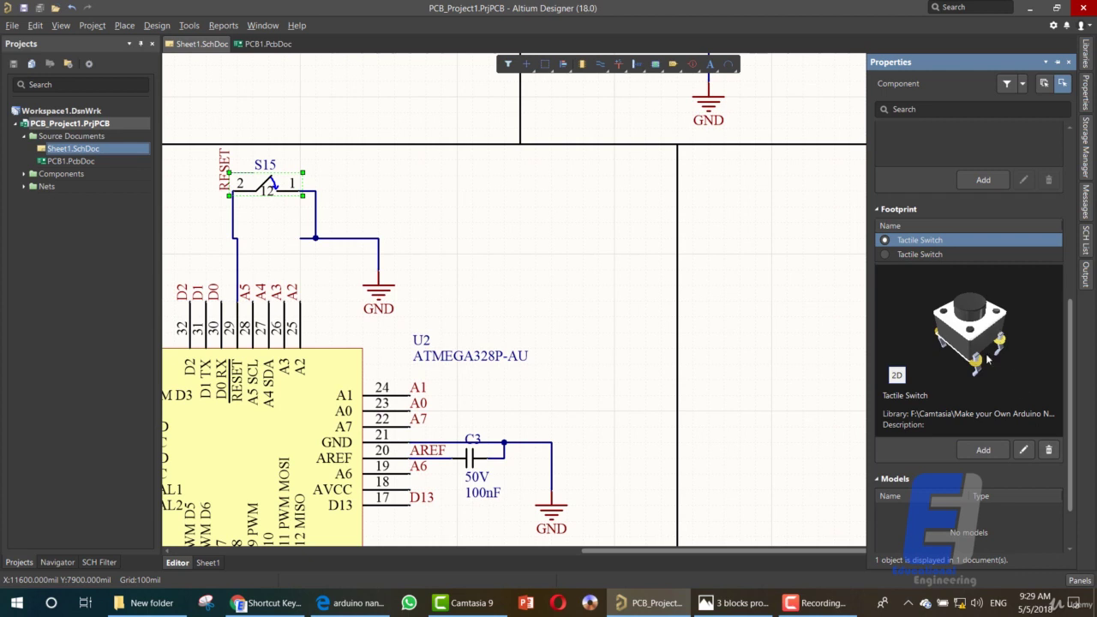
click(942, 254)
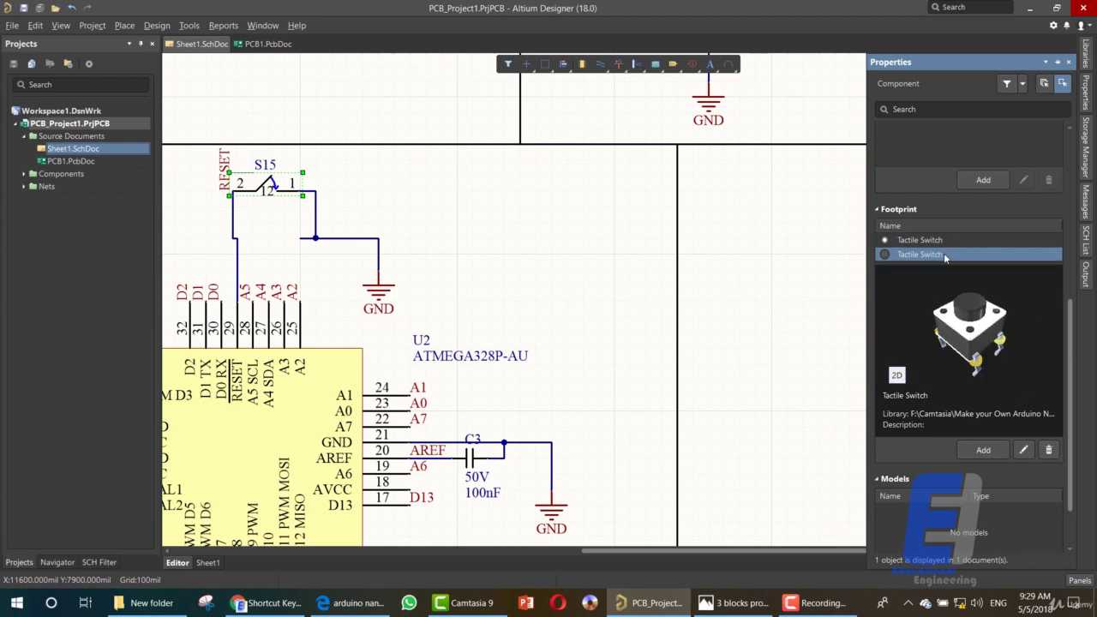
click(935, 240)
drag(1069, 373, 1068, 129)
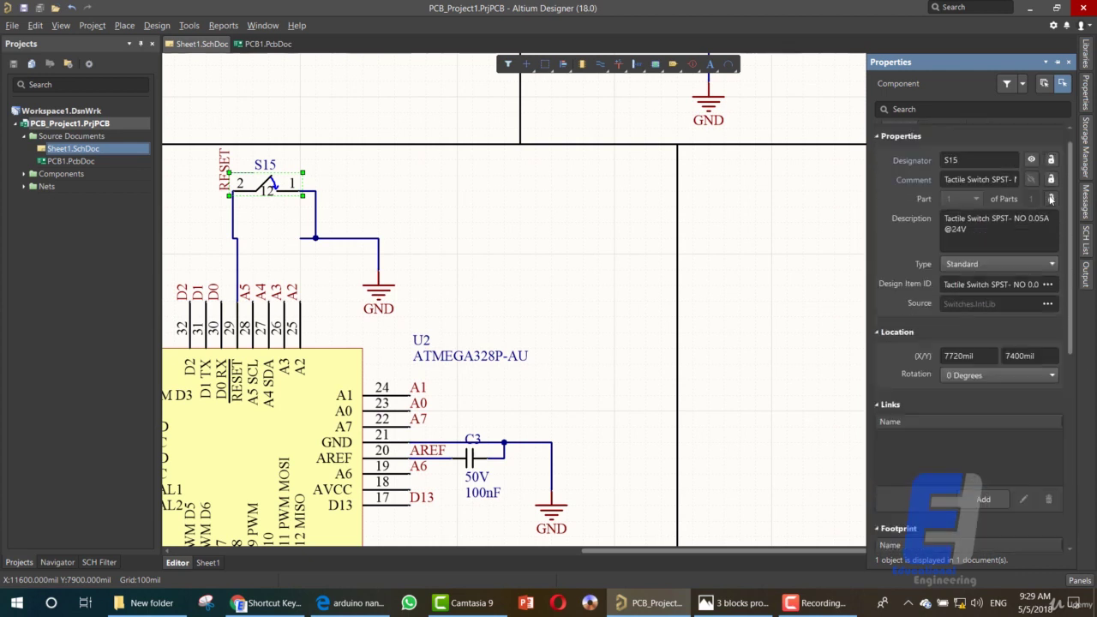
click(649, 251)
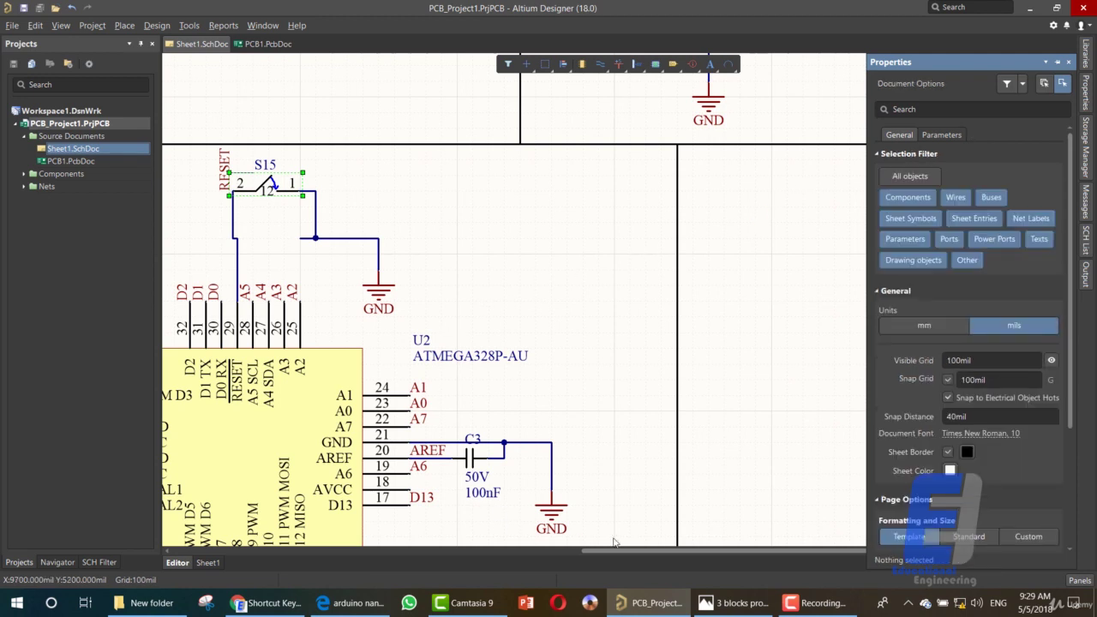
Step: Place the Button Tactile Switch, NO 0.05 A 0.8mm from Switches.IntLib on the schematic beside S15
drag(623, 550, 543, 553)
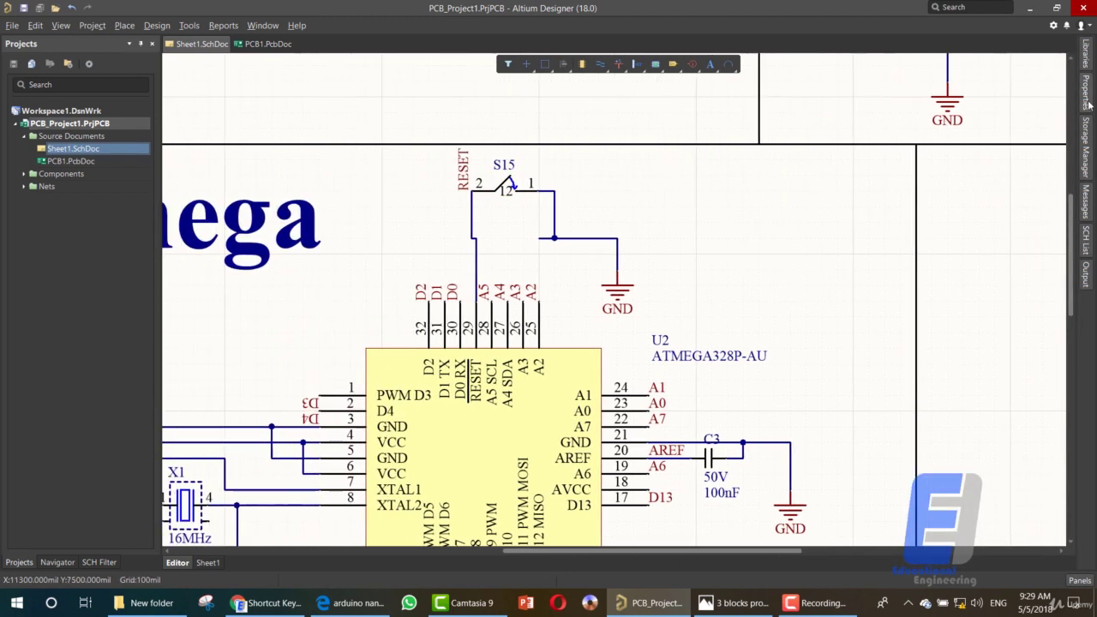
click(1086, 56)
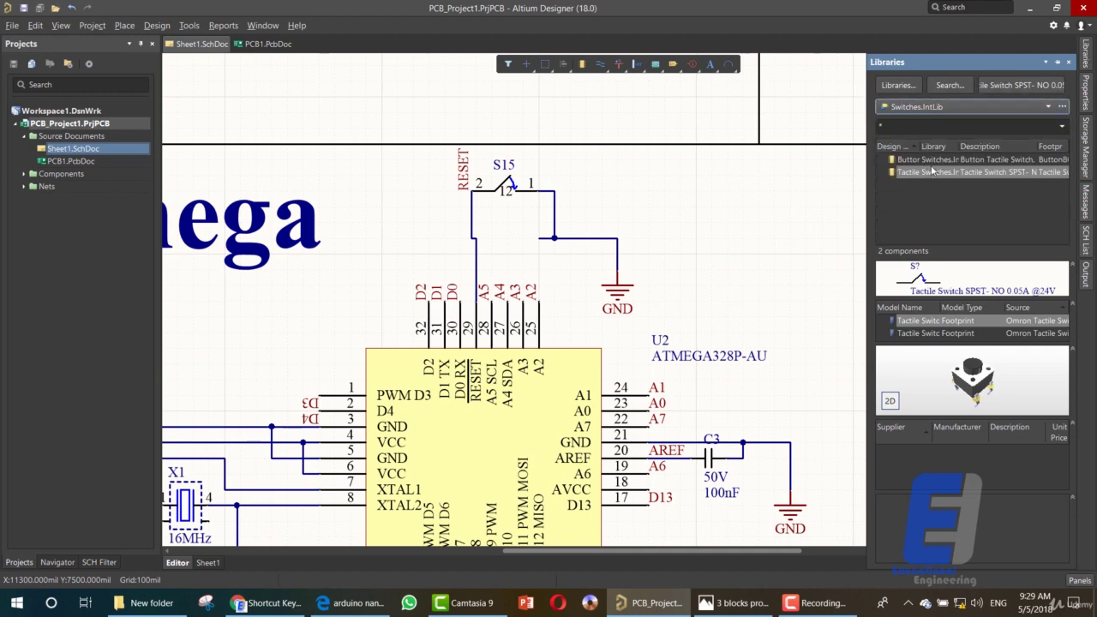
click(932, 161)
drag(945, 170, 594, 179)
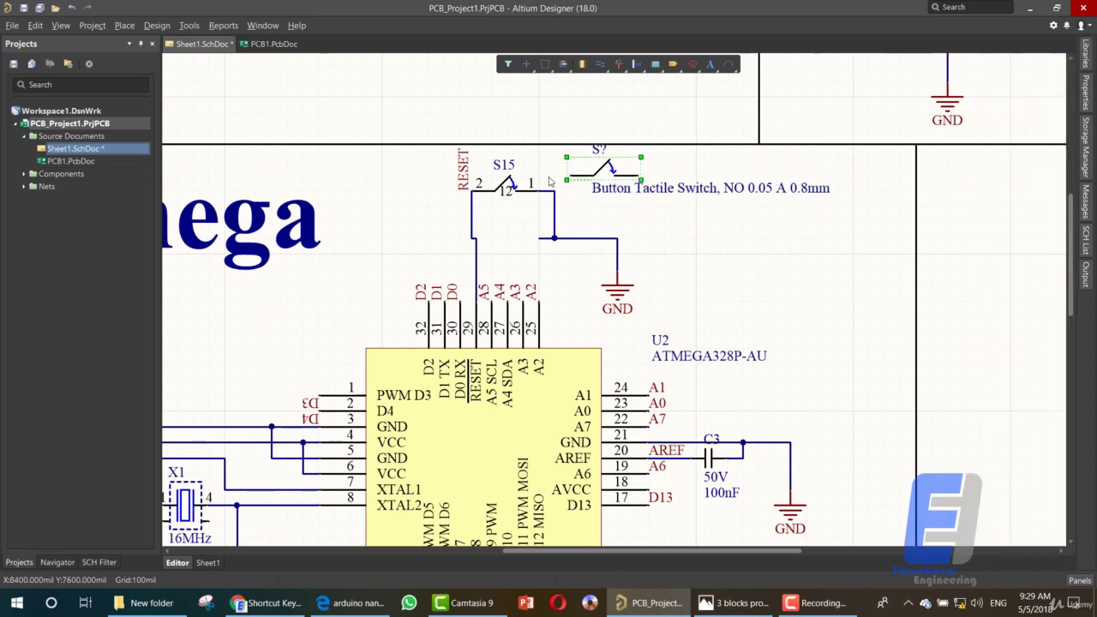
Step: Delete switch S15 from the schematic and move the new button switch into its place beside the RESET label
click(507, 180)
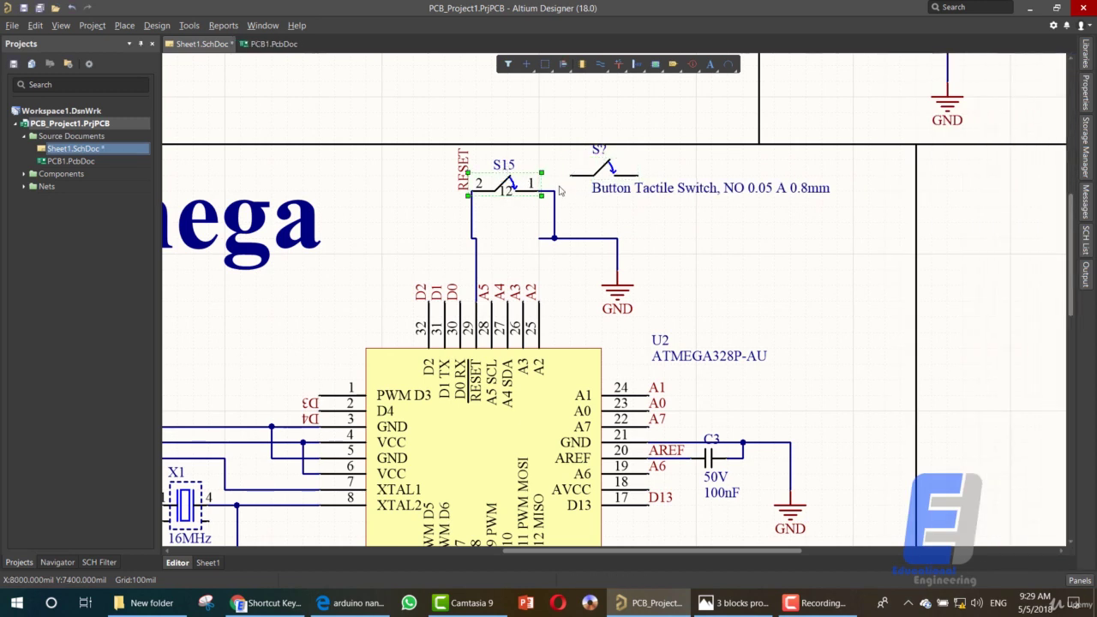
key(Delete)
click(600, 167)
drag(600, 167, 493, 178)
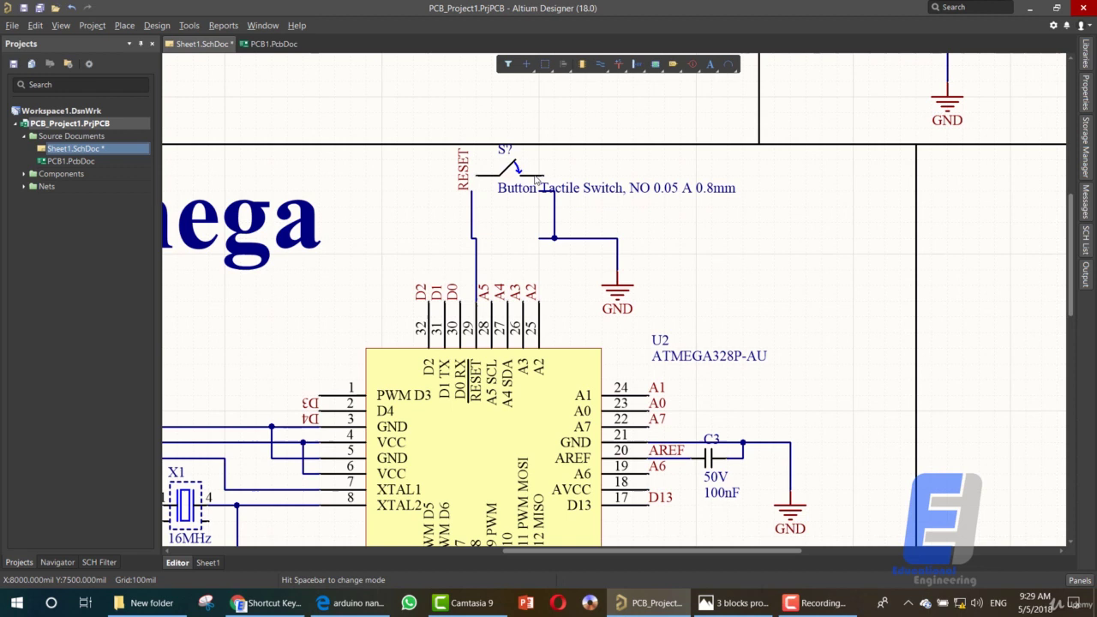
Step: Hide the new switch's comment text and set its designator to S16
double_click(535, 177)
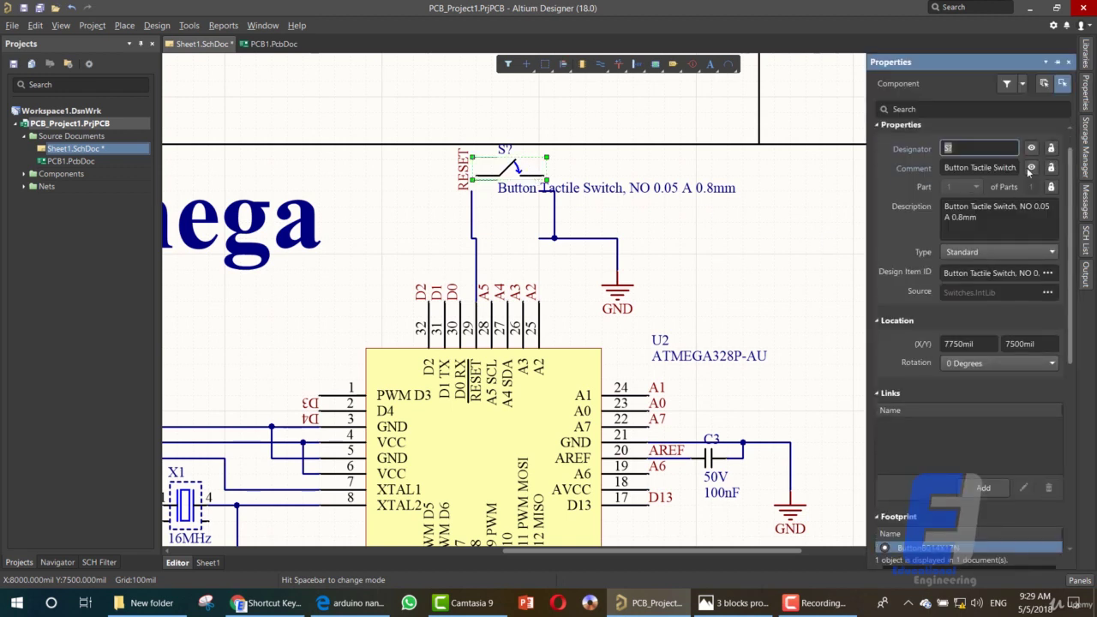
click(1031, 167)
click(497, 152)
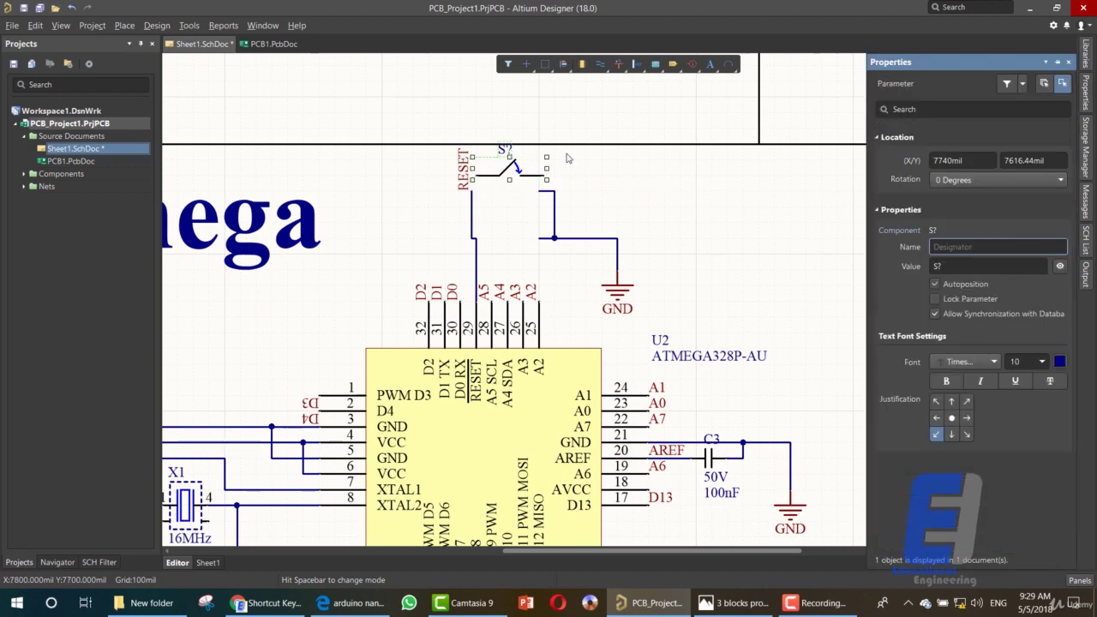
click(954, 247)
click(497, 174)
click(504, 150)
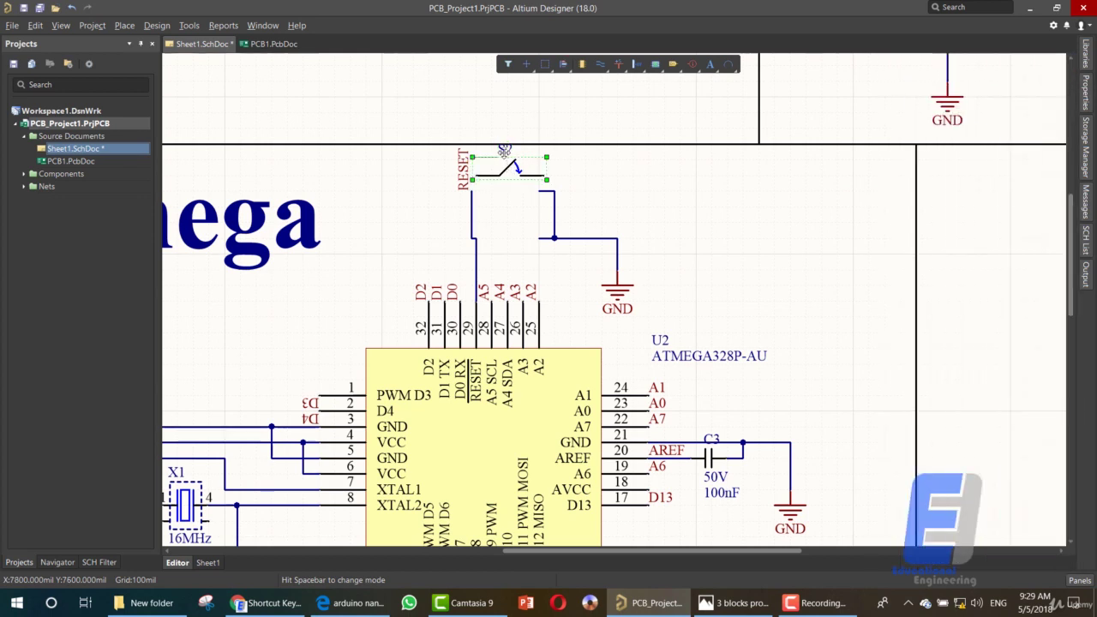
click(504, 150)
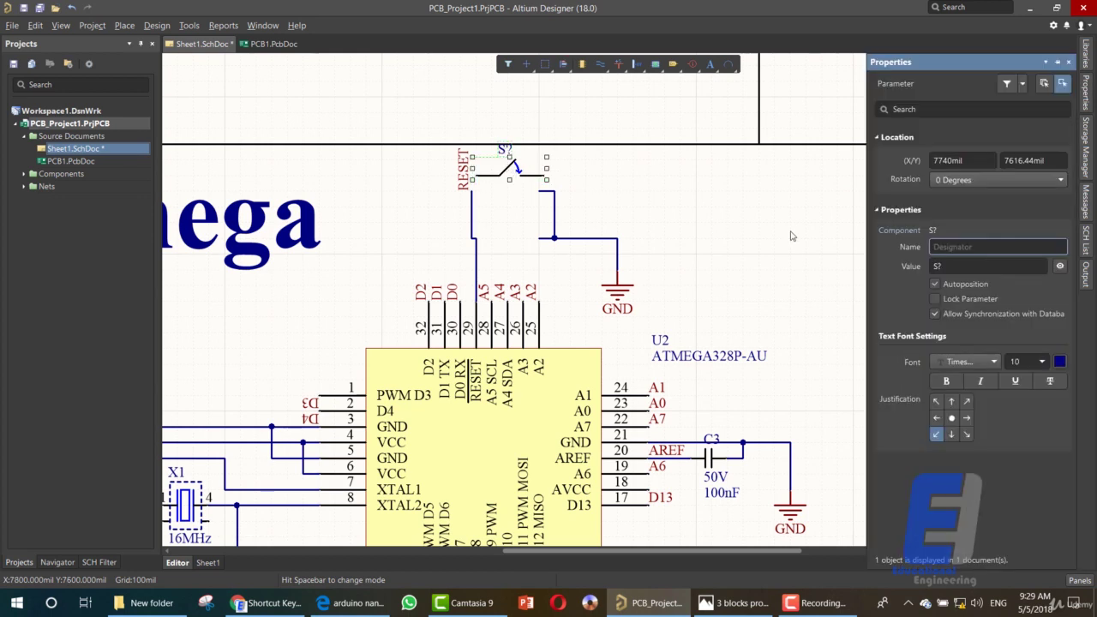
click(961, 265)
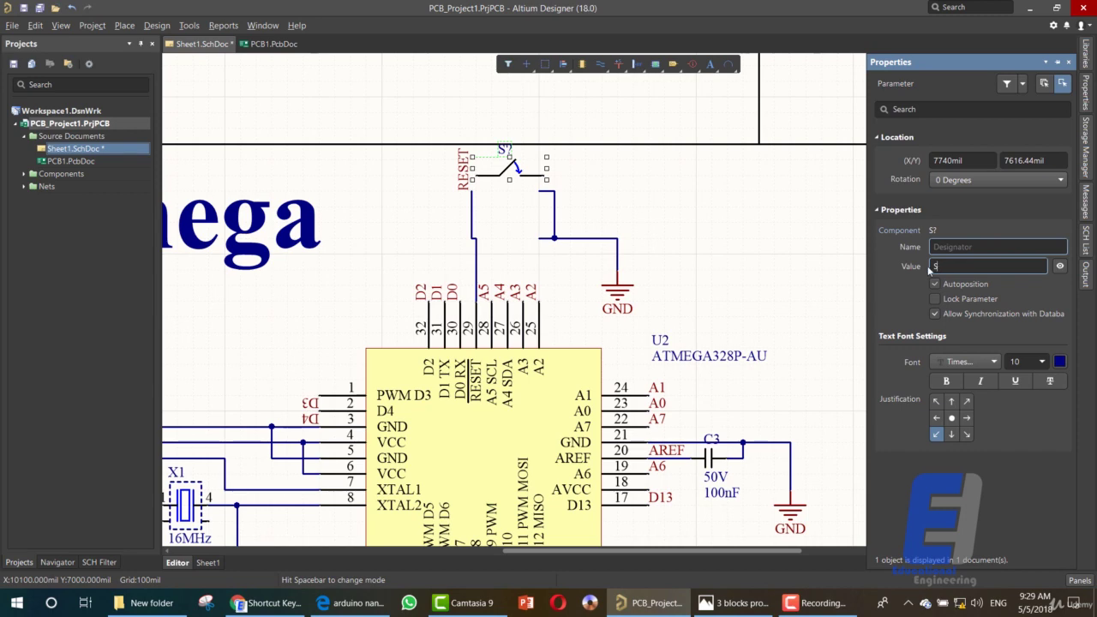
key(Return)
Step: Wire the right end of switch S16 to the GND wire and its left end to the RESET wire
ctrl+scroll(488, 196, up, 5)
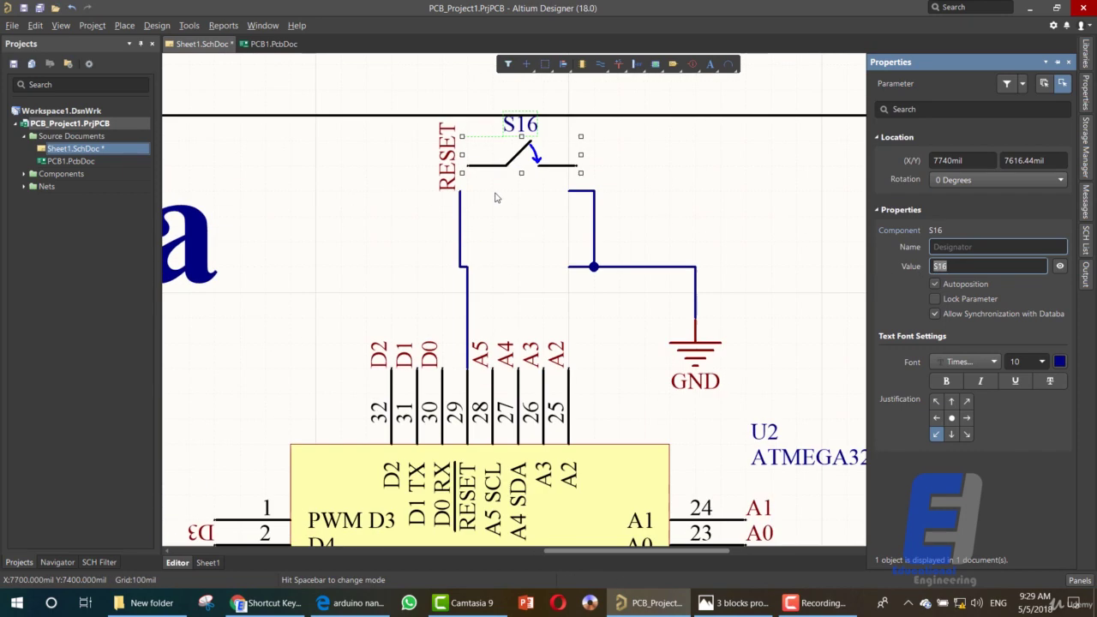
click(600, 63)
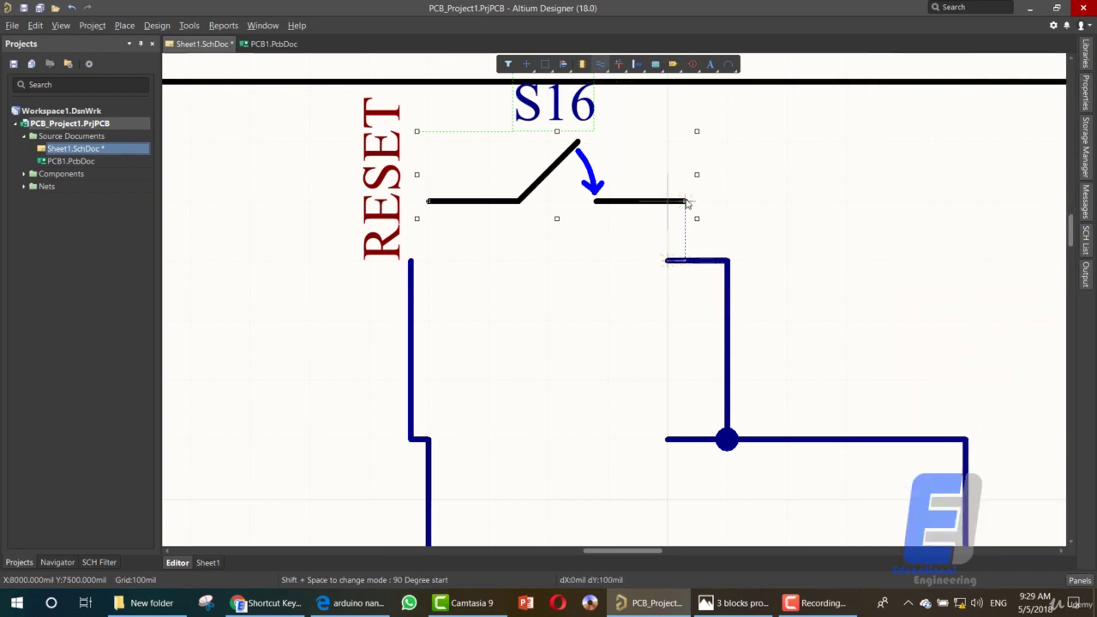
click(685, 201)
click(686, 260)
click(409, 262)
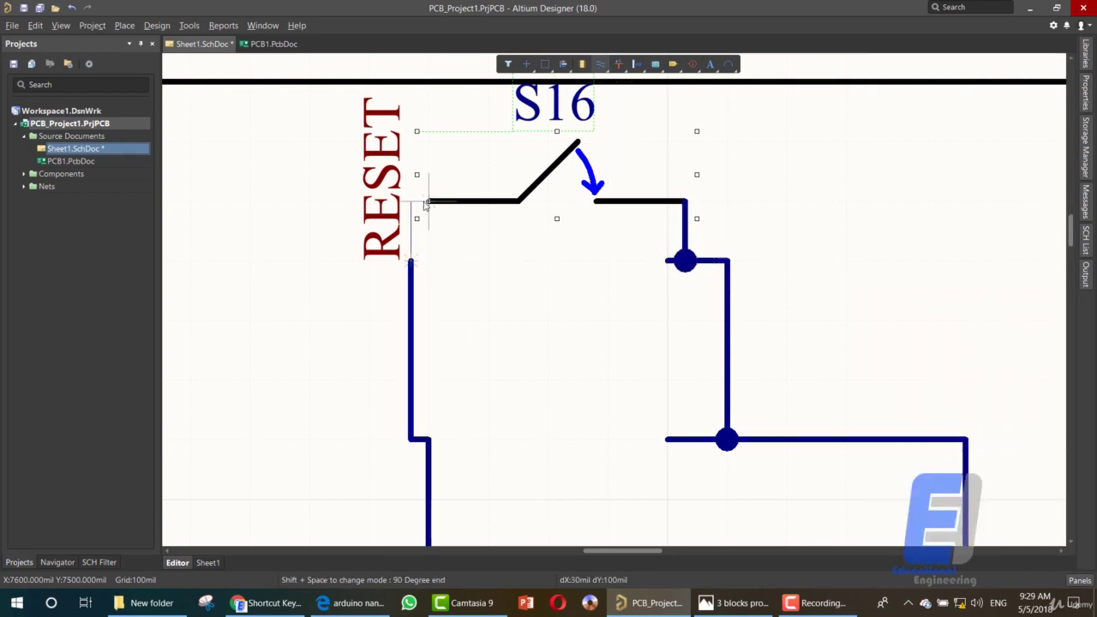
click(429, 201)
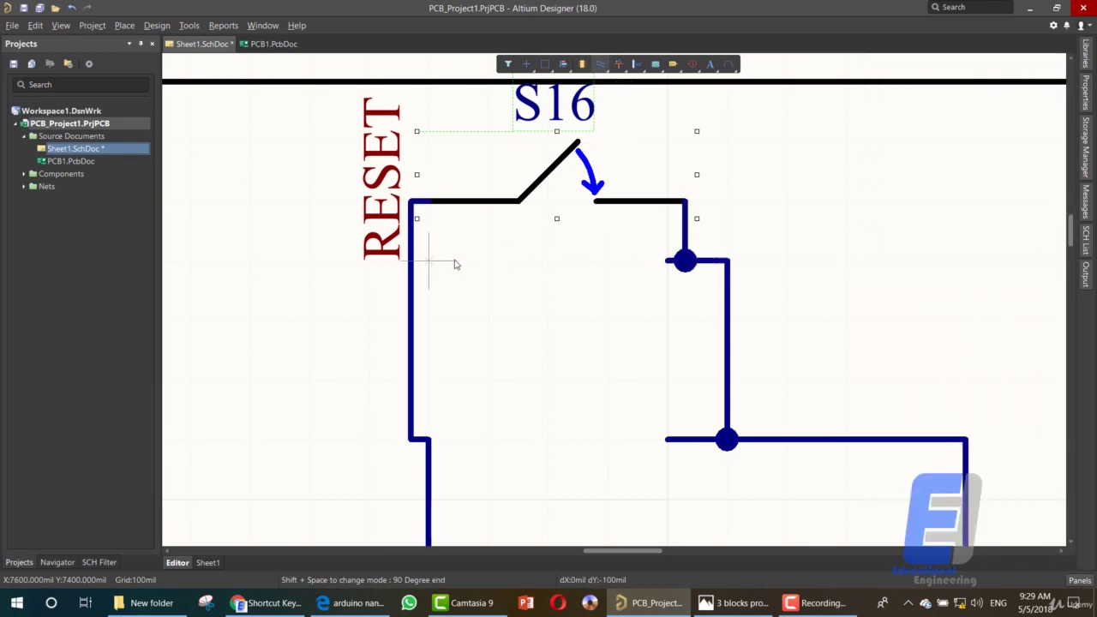
click(569, 299)
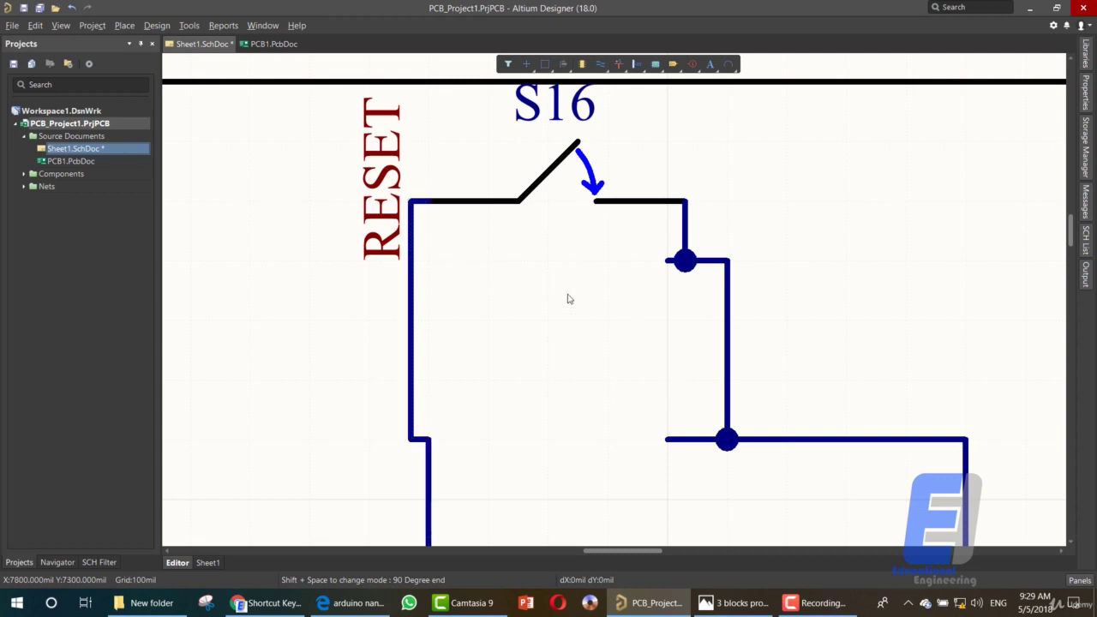
Step: Save the schematic, compile the PCB project and jump from the S16 compile message to the affected pin
click(92, 25)
click(101, 44)
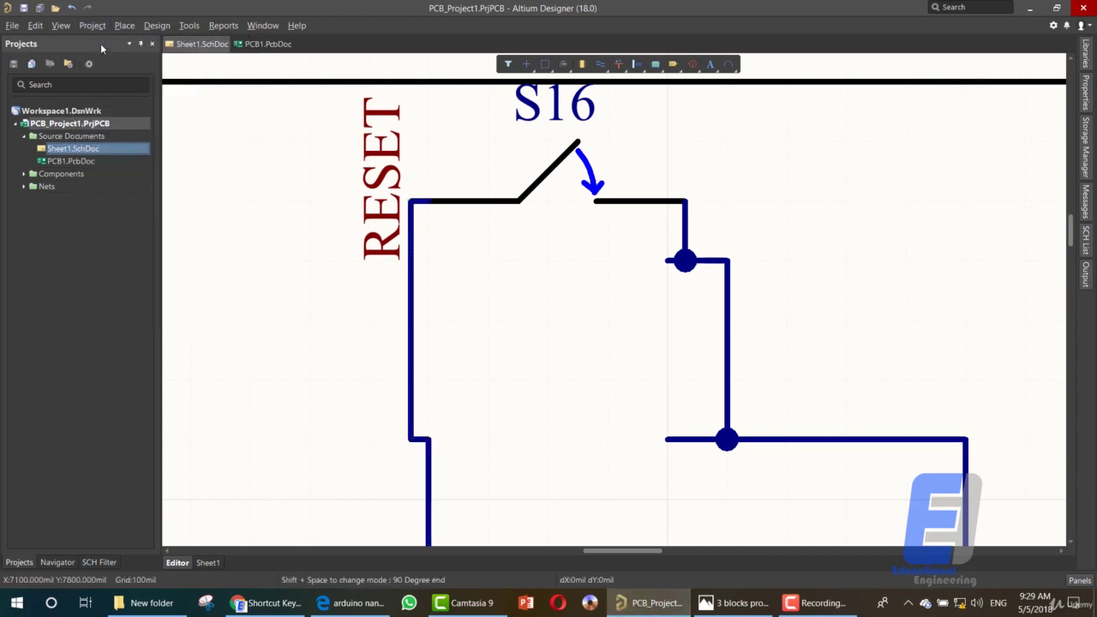
click(1084, 216)
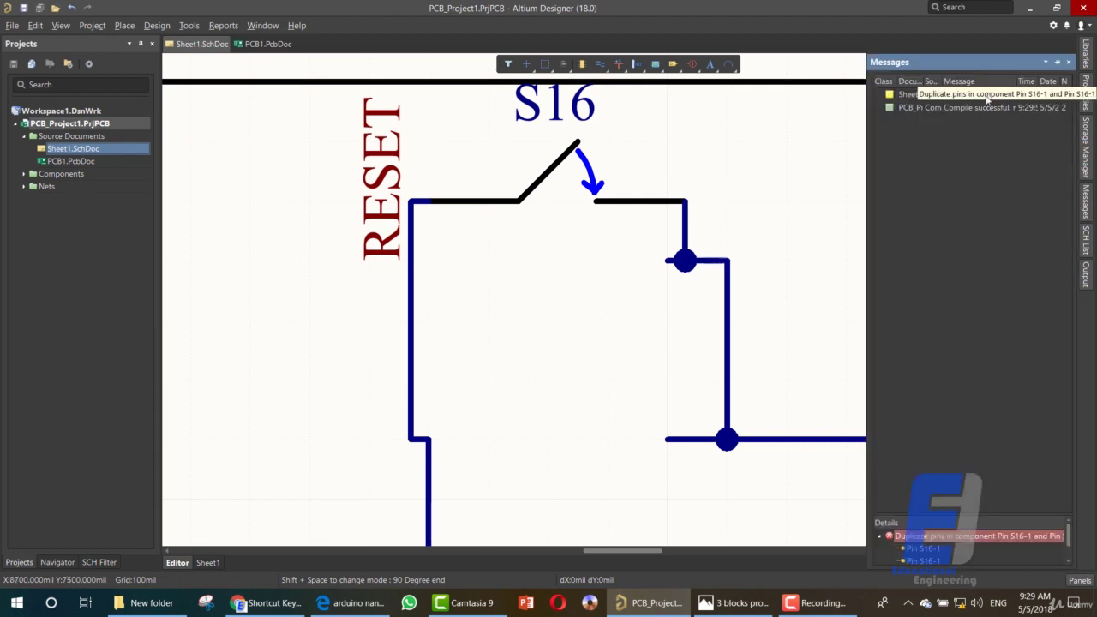
double_click(989, 96)
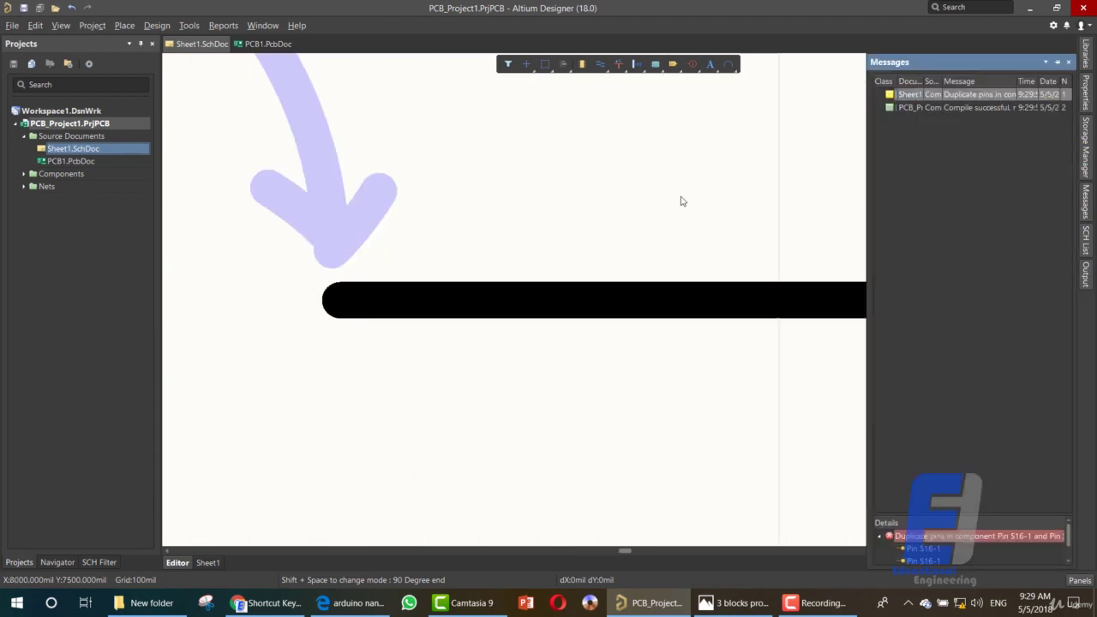
Step: Open the pin list in switch S16's properties and make its pin numbers visible on the schematic
double_click(504, 280)
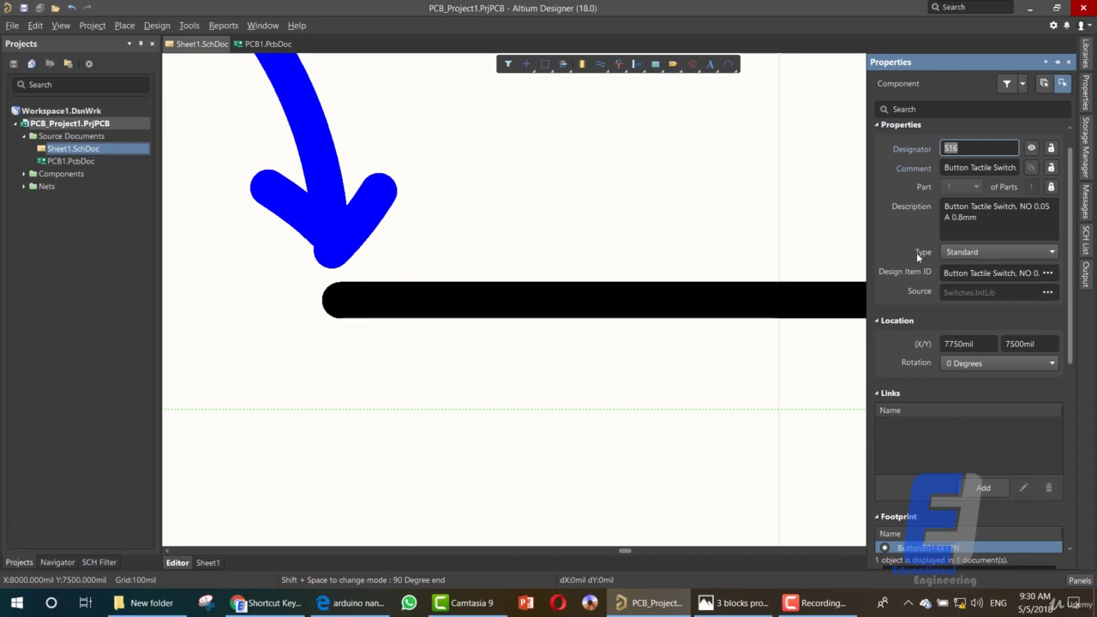
click(399, 300)
scroll(948, 502, down, 2)
scroll(956, 508, up, 3)
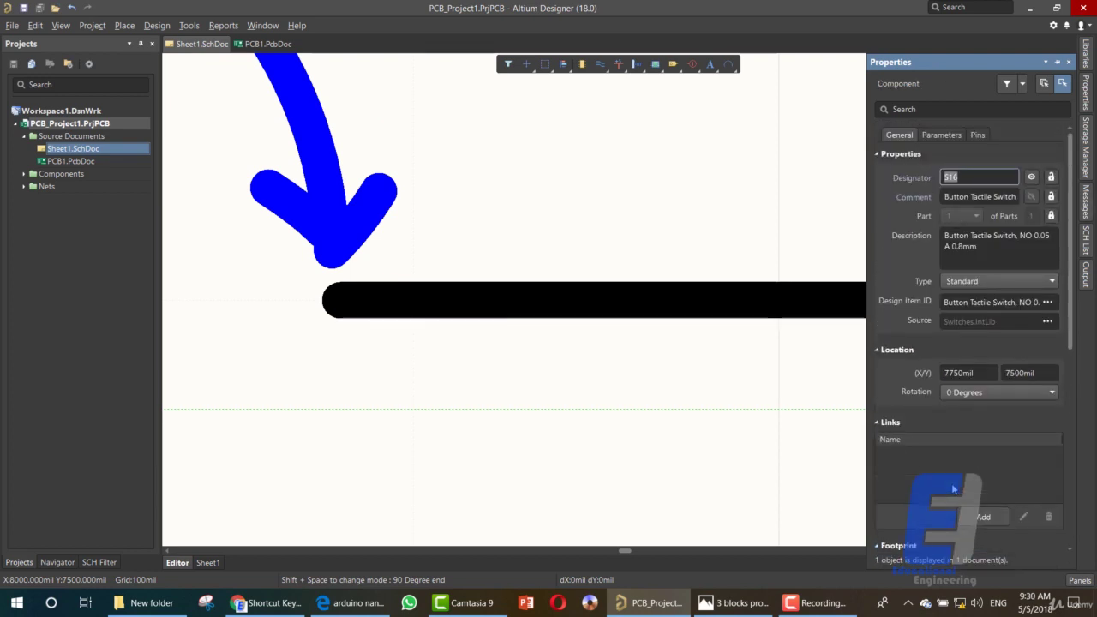
click(978, 135)
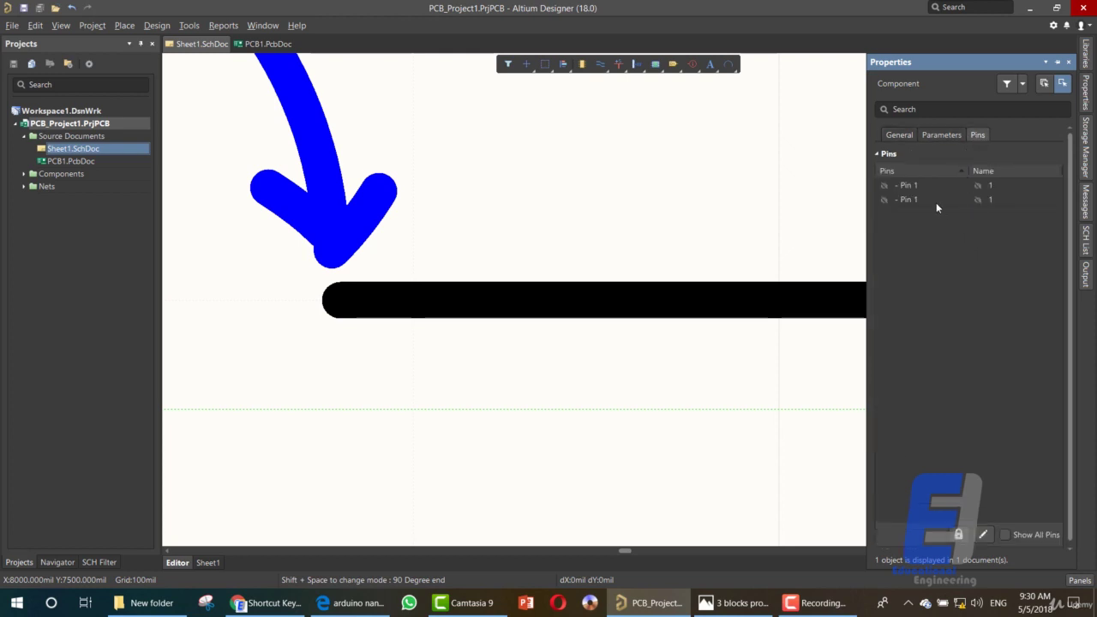
click(884, 199)
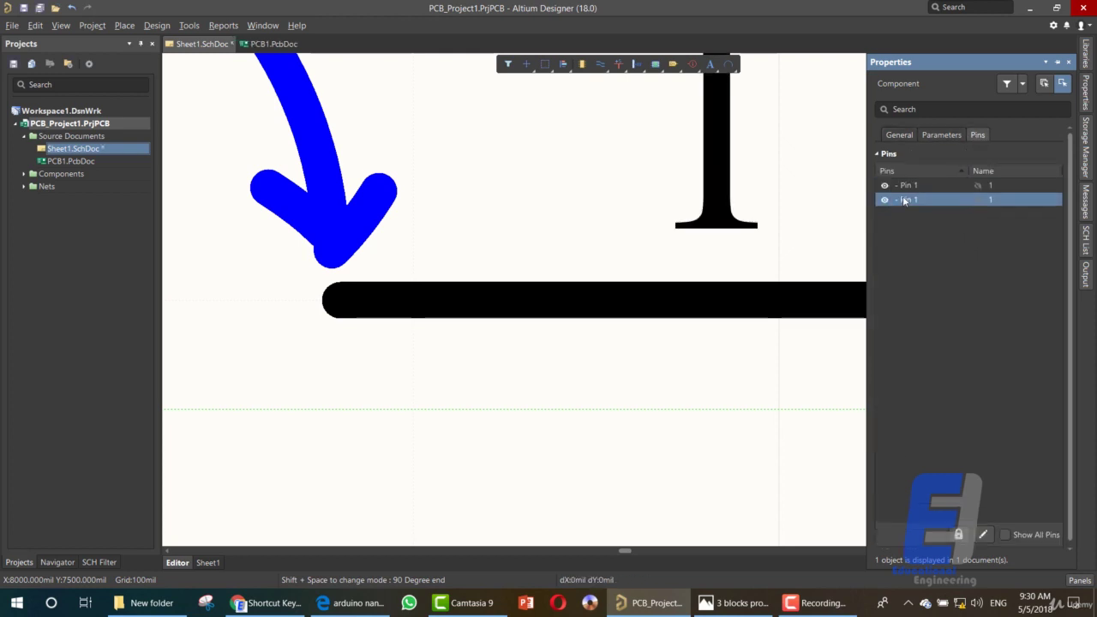
Step: Edit one of S16's two duplicate pins, setting its display name and designator to 2
click(979, 534)
click(314, 174)
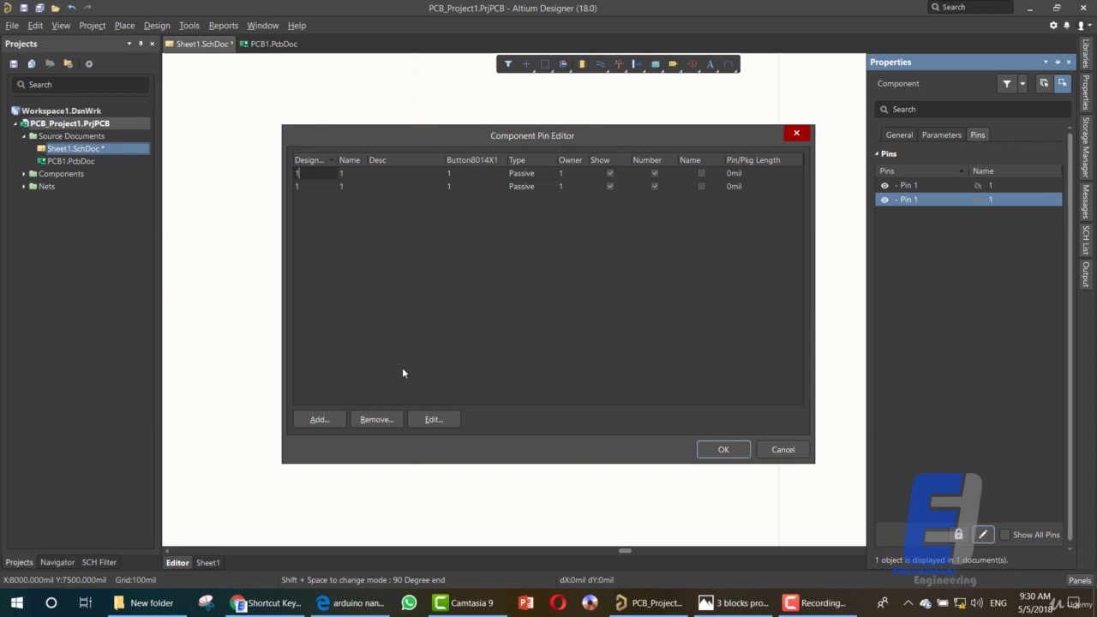
click(431, 419)
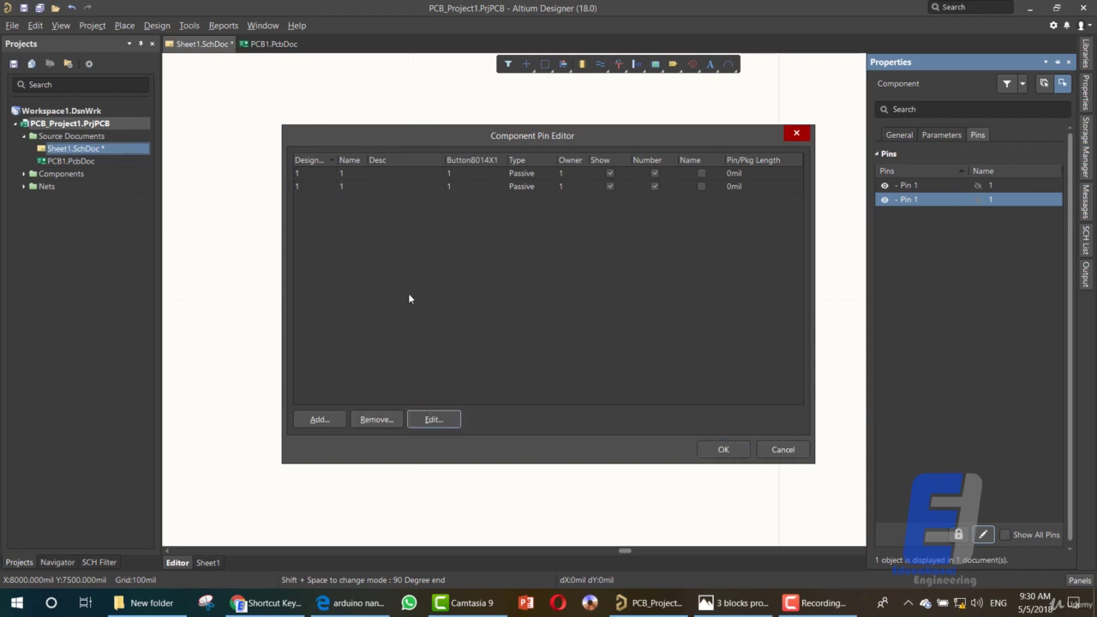
text(2)
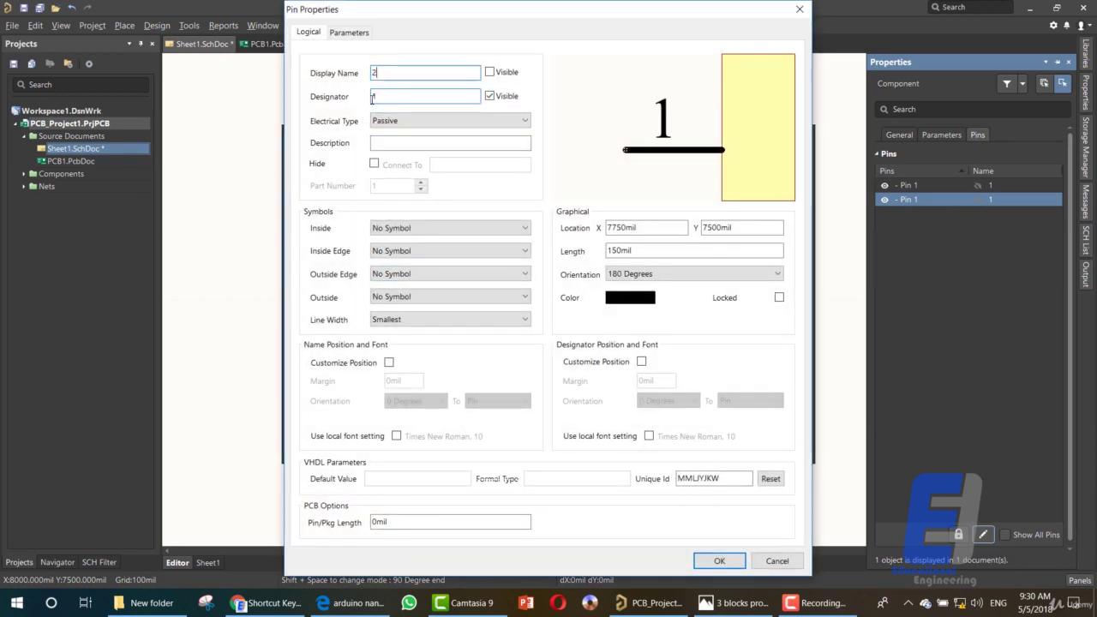
text(2)
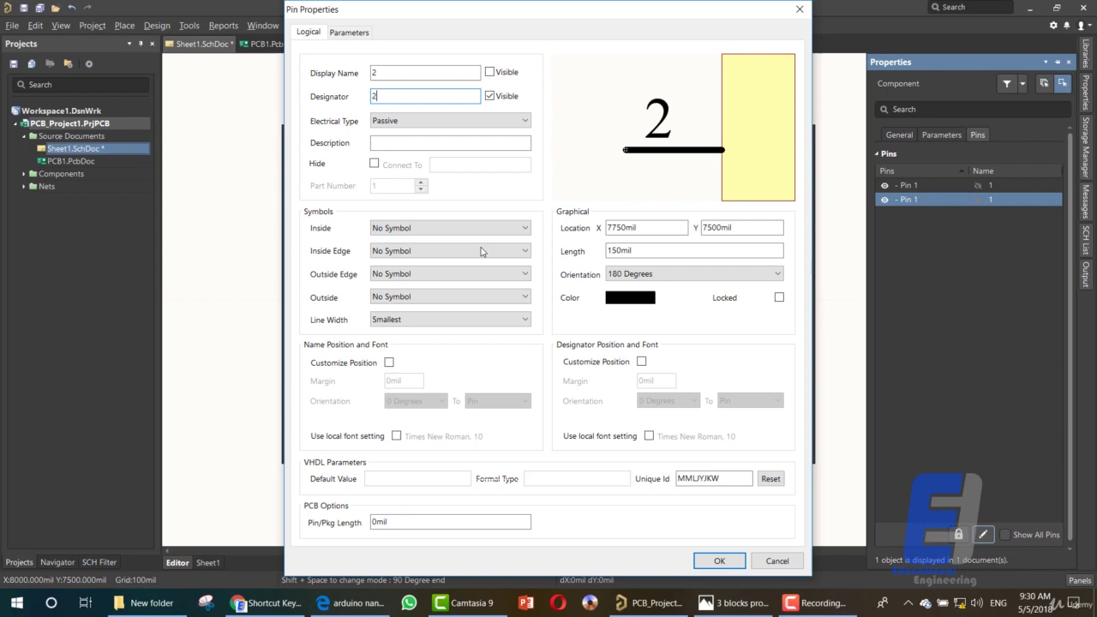
click(719, 560)
click(724, 449)
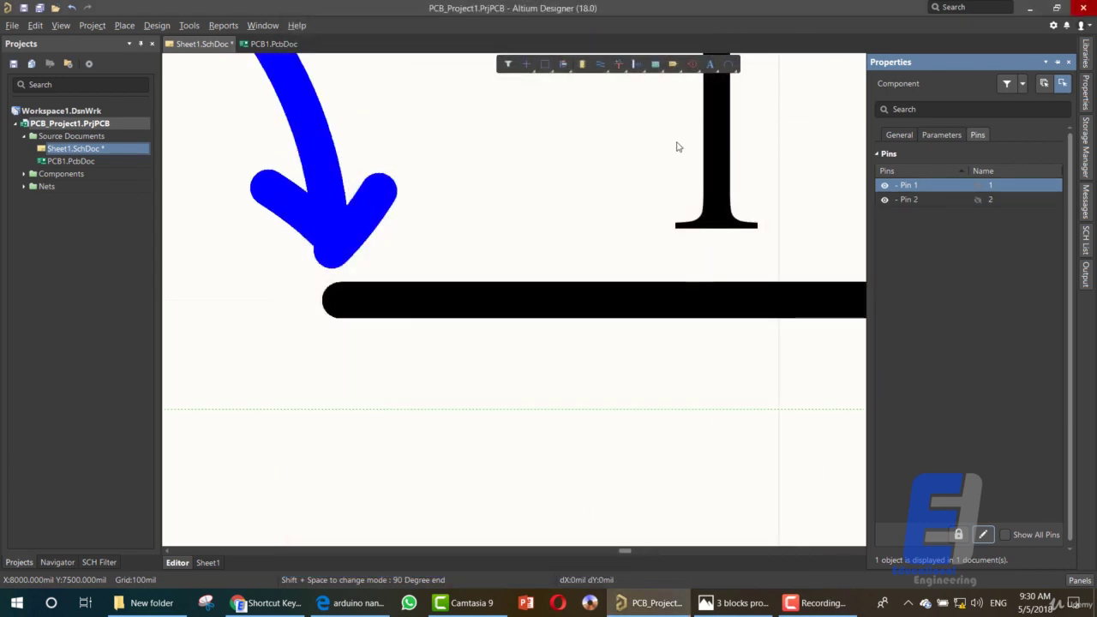
Step: Recompile the project to check the corrected pin numbering in the compile messages and save the schematic
click(91, 25)
click(100, 46)
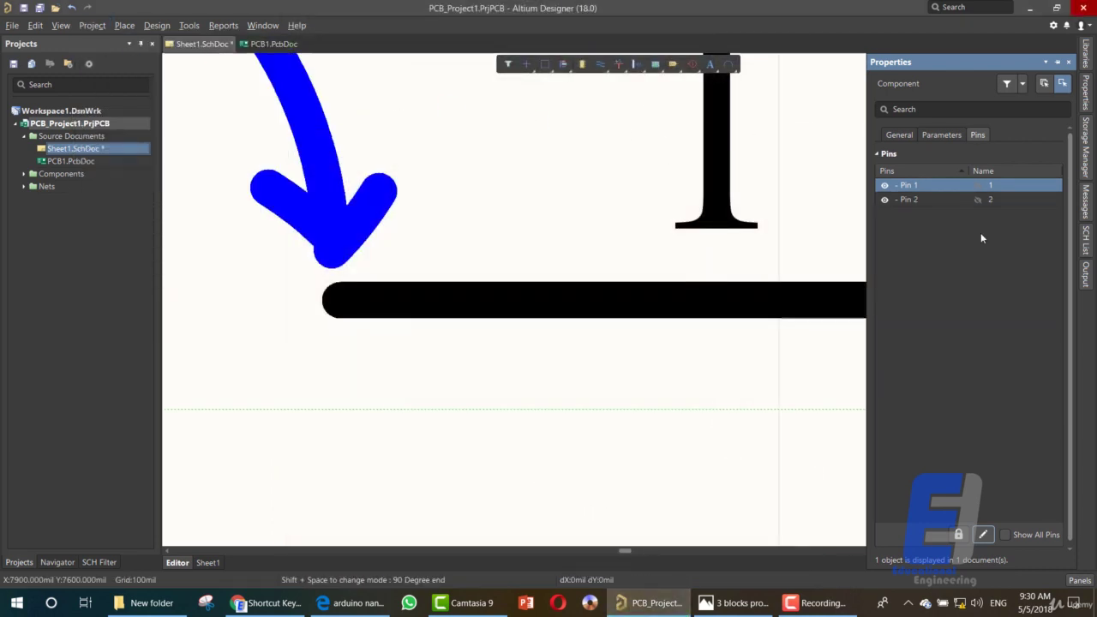
click(1086, 211)
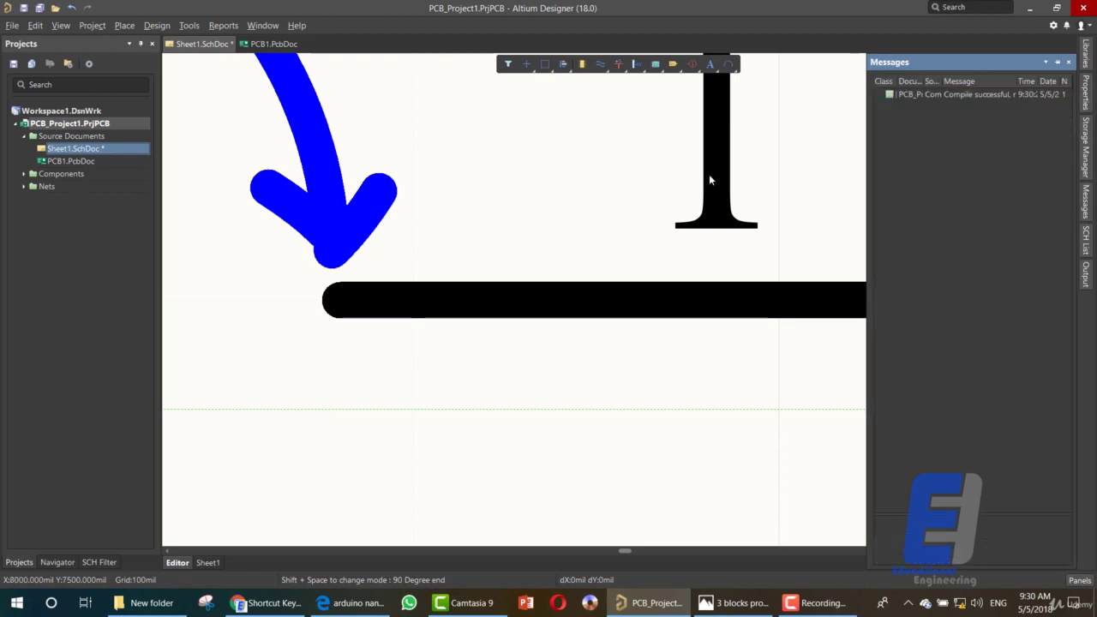
ctrl+scroll(605, 214, down, 6)
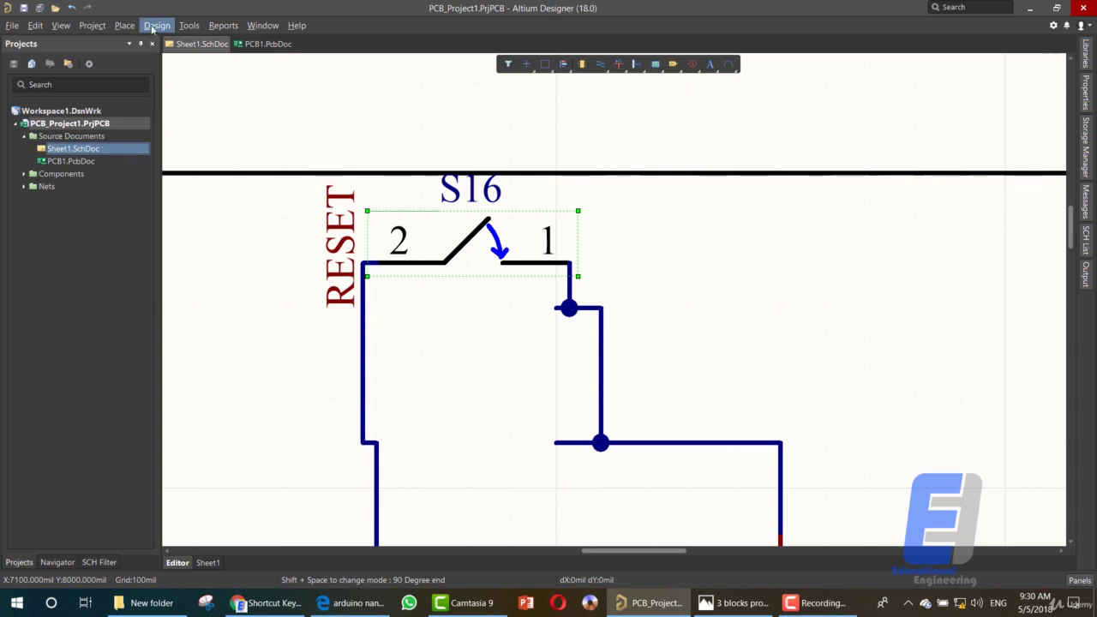
Step: Update PCB1.PcbDoc from the schematic, creating component links automatically and executing the engineering changes that replace S15 with S16
click(157, 25)
click(163, 49)
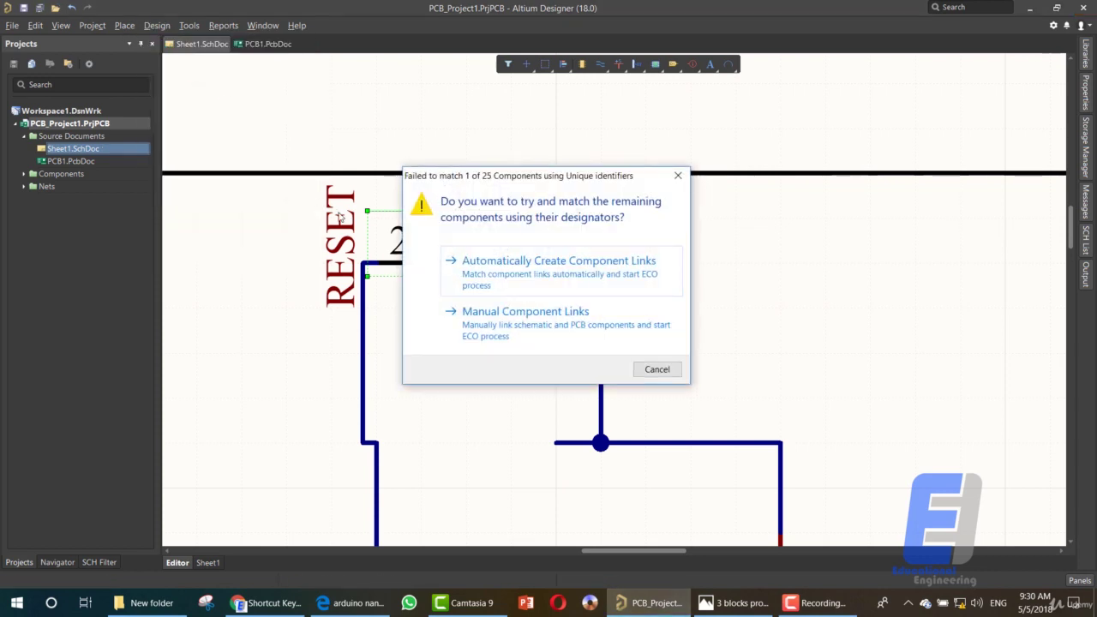
click(586, 273)
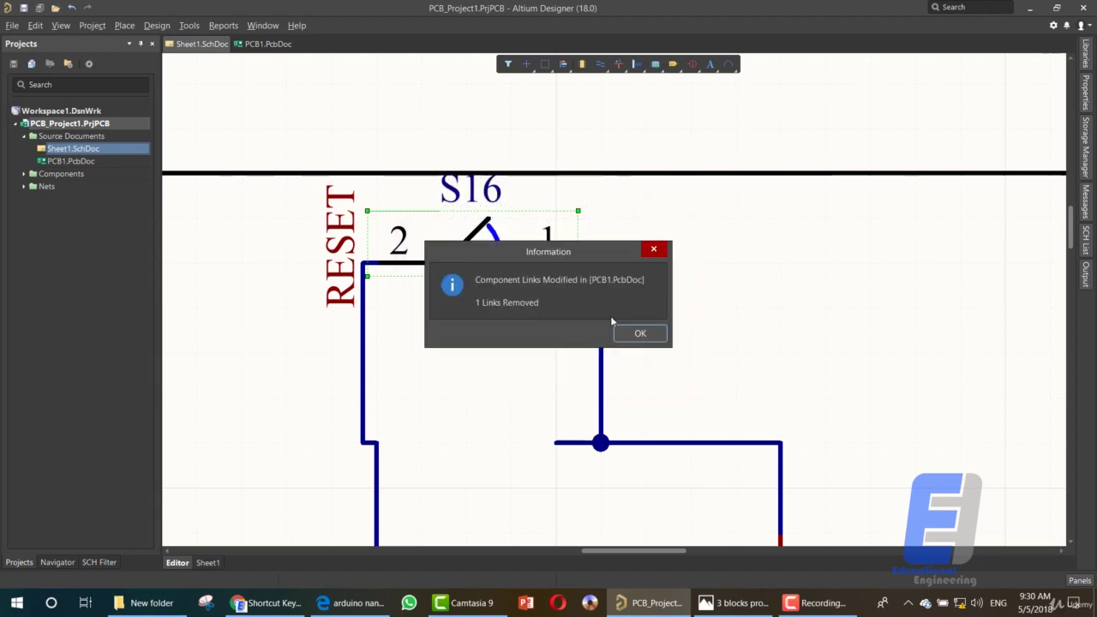
click(638, 334)
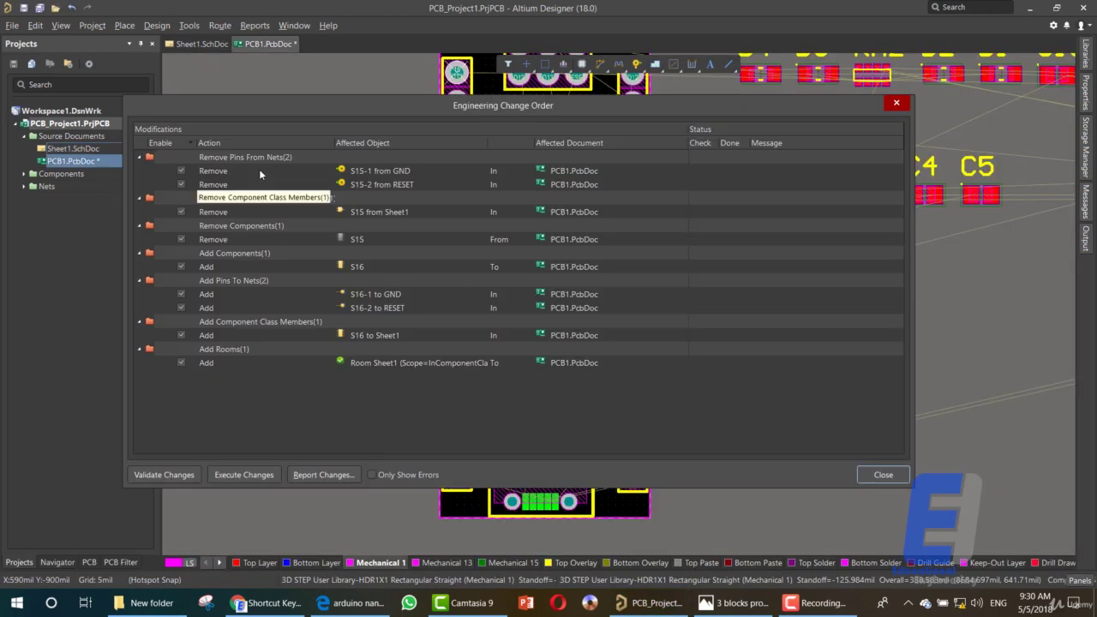
click(227, 477)
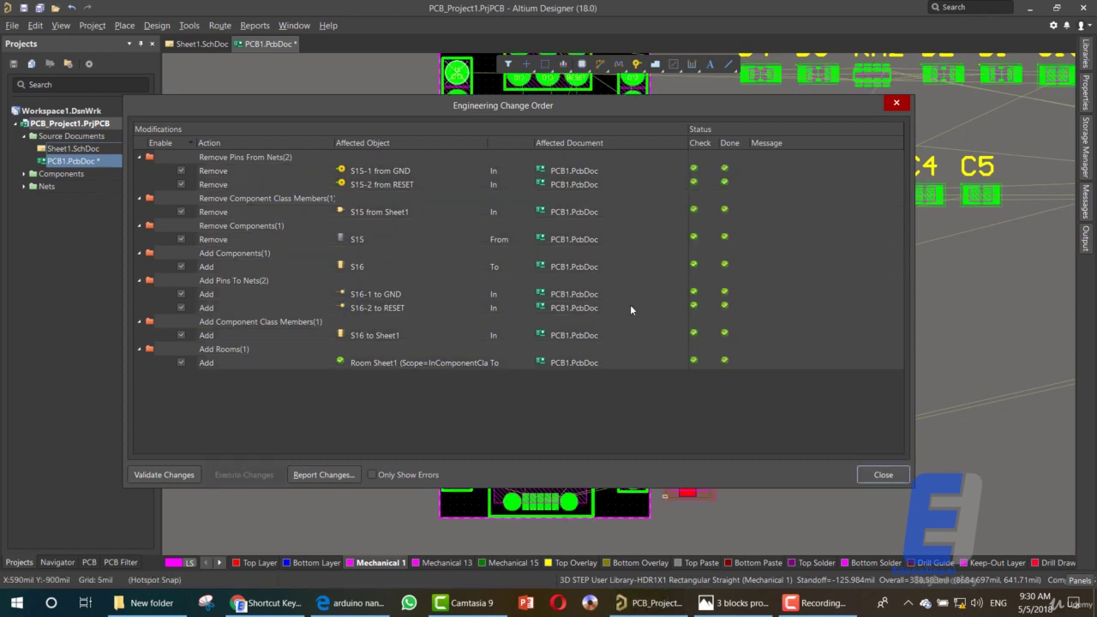
click(869, 475)
Step: Move switch S16 out of the Sheet1 room to a spot below REG1 and delete the room
drag(690, 412, 752, 347)
click(703, 417)
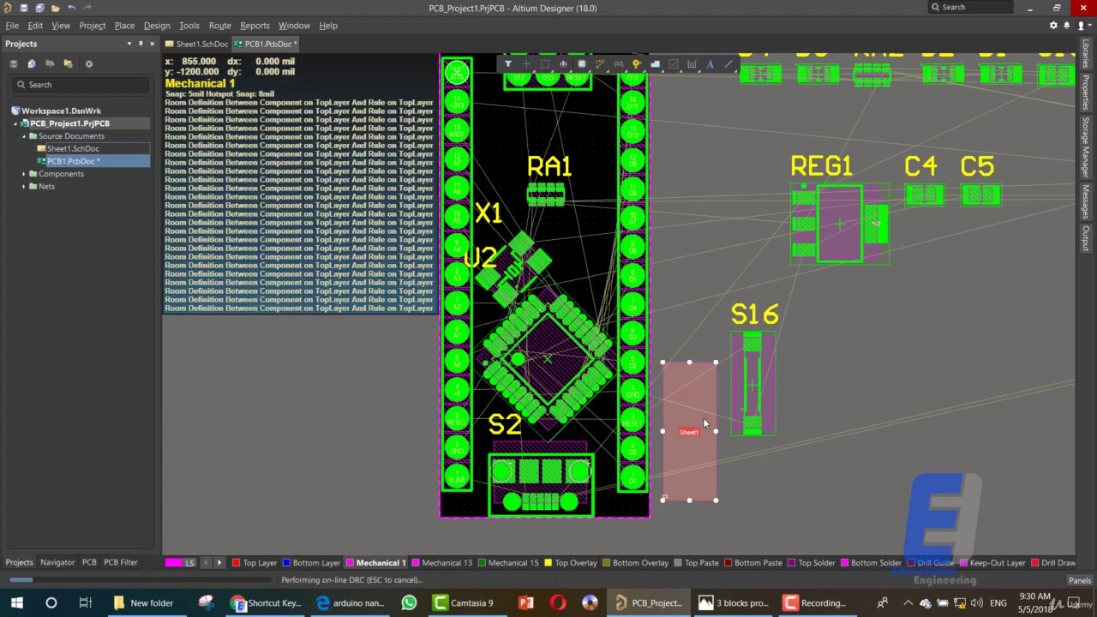
key(Delete)
key(s)
key(i)
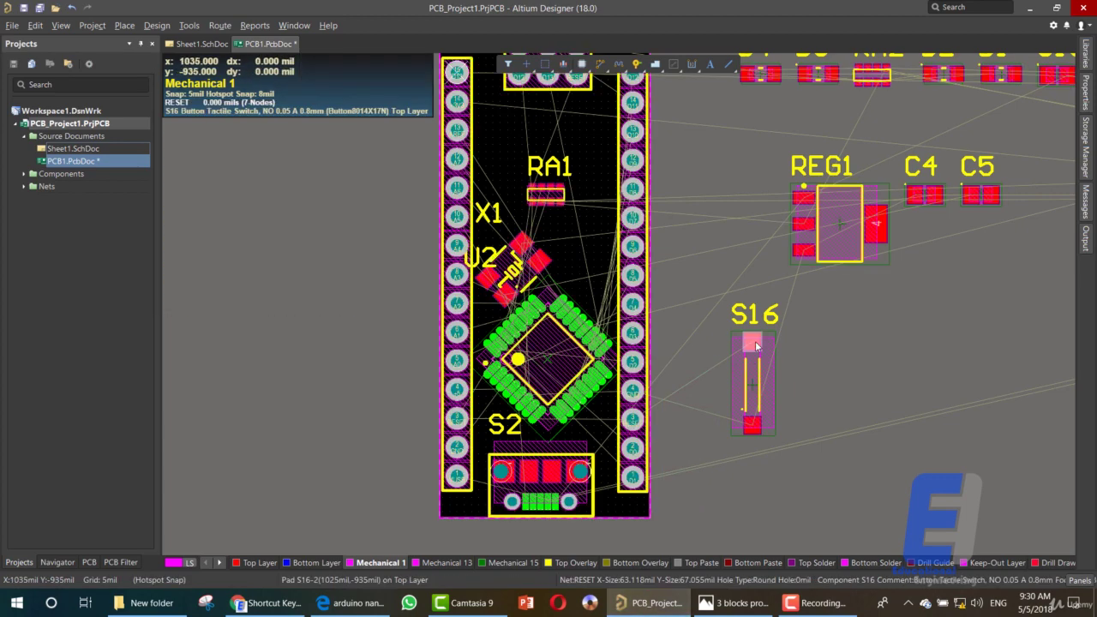
Step: Place S16 on the board between S5 and RA1, rotated to lie horizontally, and save the PCB document
click(750, 361)
click(750, 362)
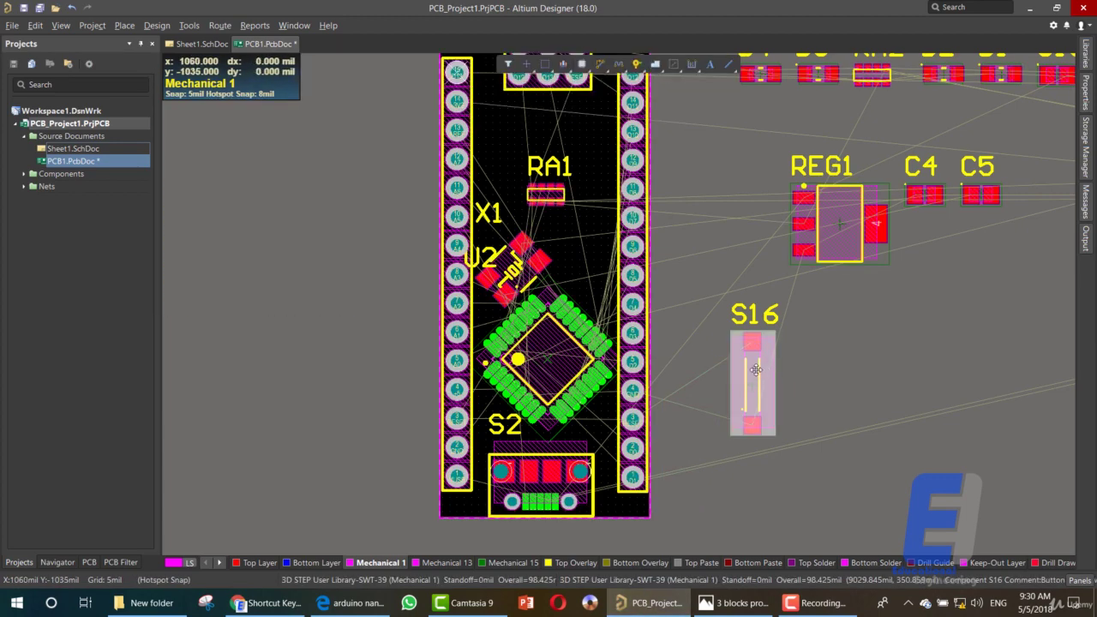
drag(749, 361, 548, 158)
key(space)
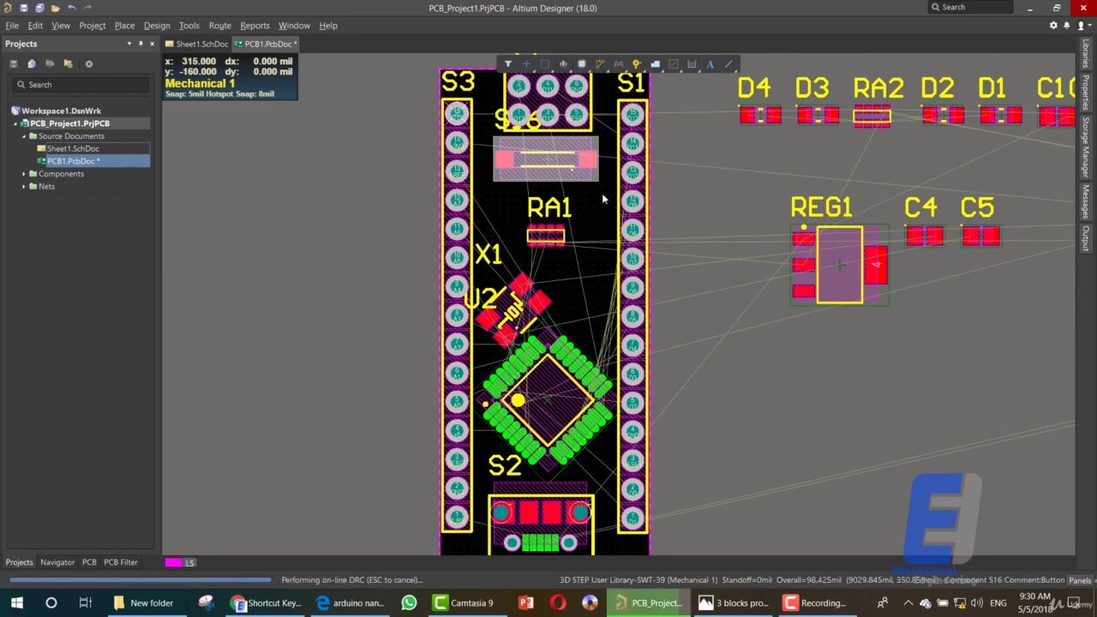
click(10, 7)
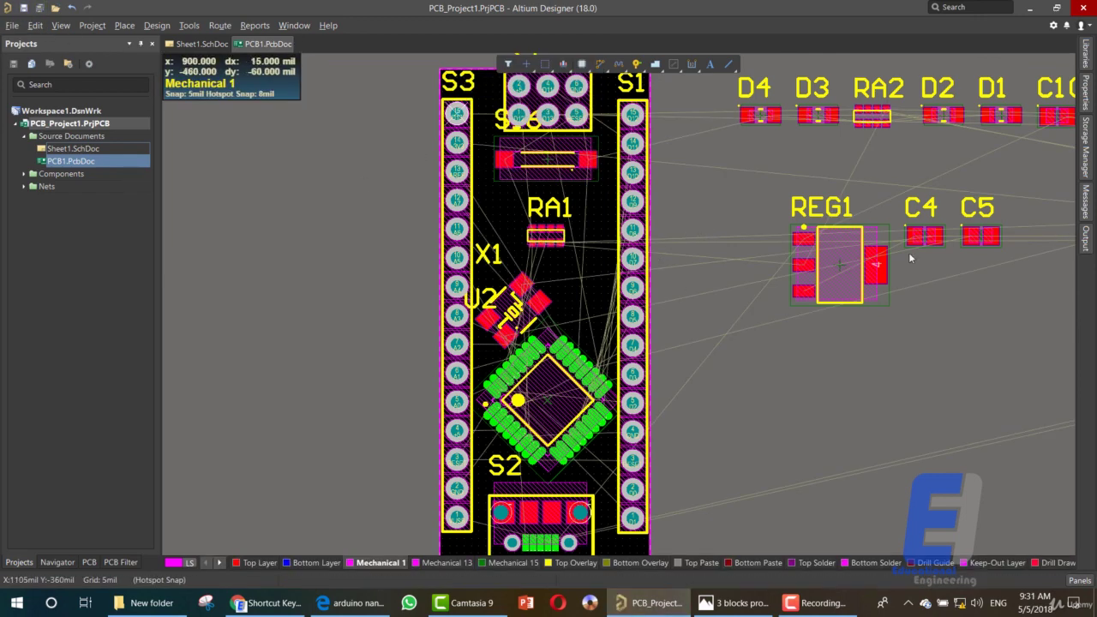
Step: Review the component placement on the board and switch to the browser to compare it with the Arduino Nano 3D picture
scroll(659, 257, up, 3)
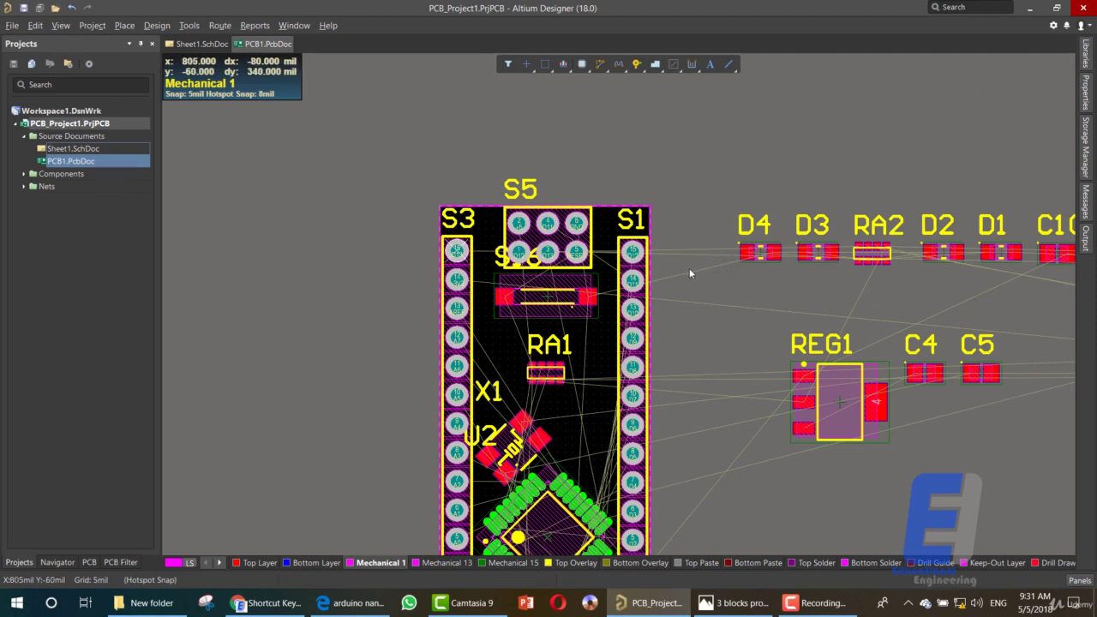
scroll(677, 282, down, 4)
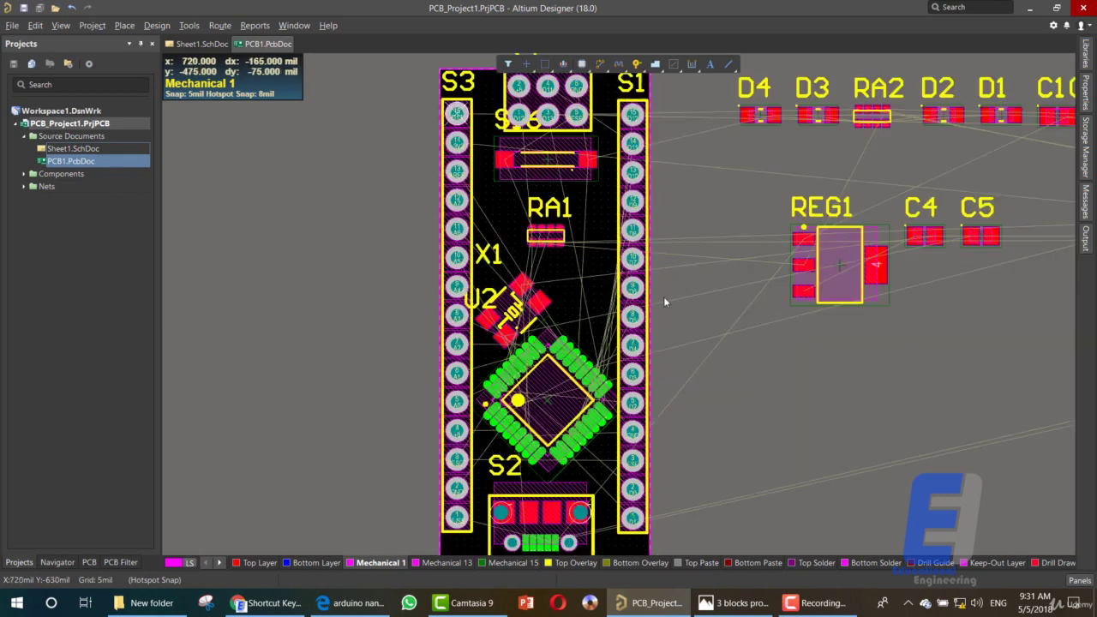
scroll(539, 302, up, 2)
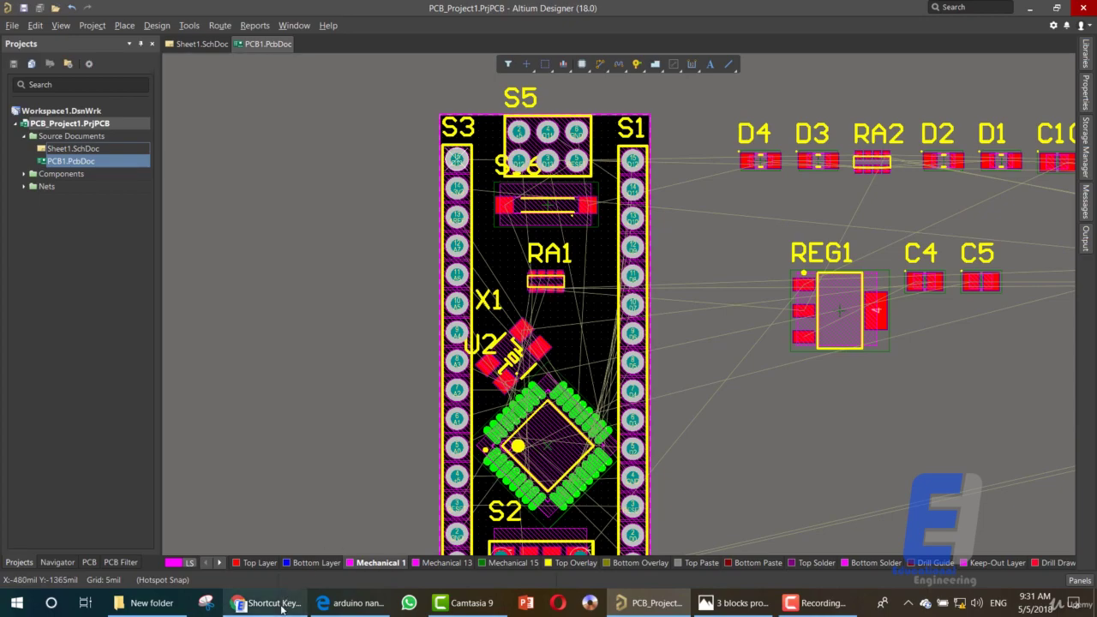
click(351, 603)
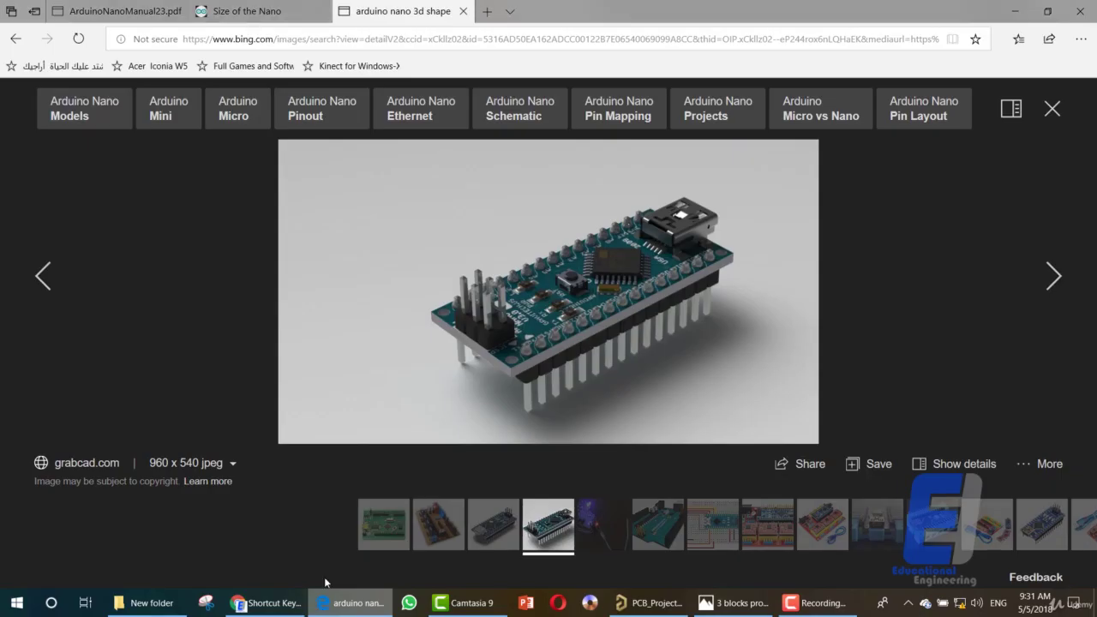